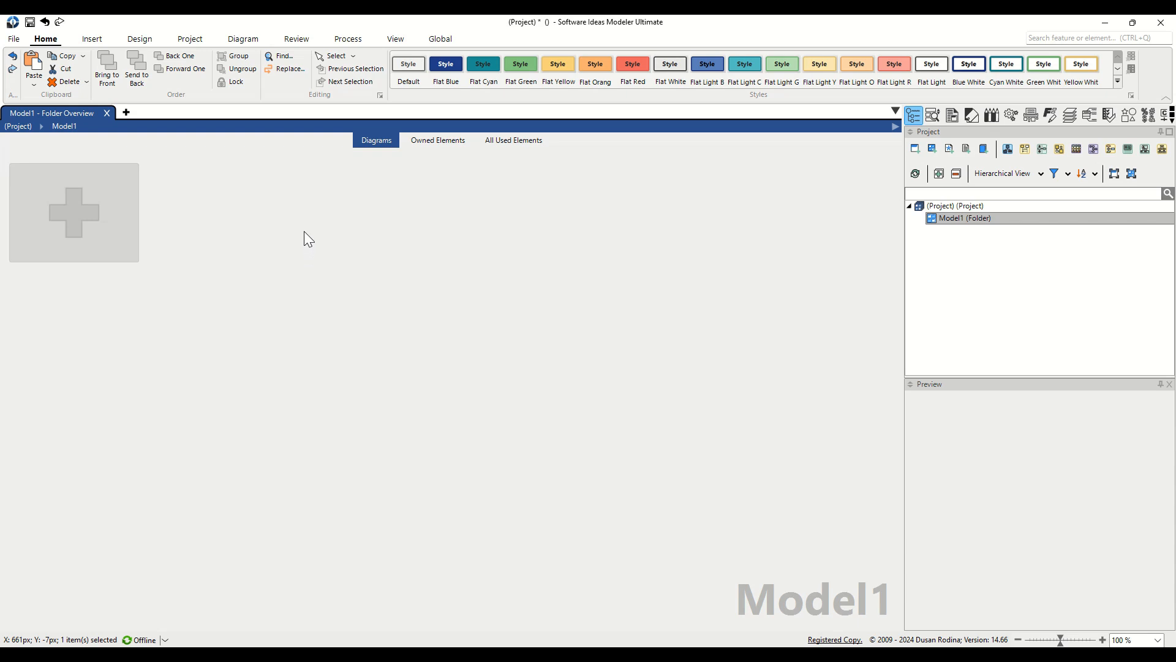
Create a new User Story Map diagram named "Hospital Management System" in the Model1 folder.
click(191, 39)
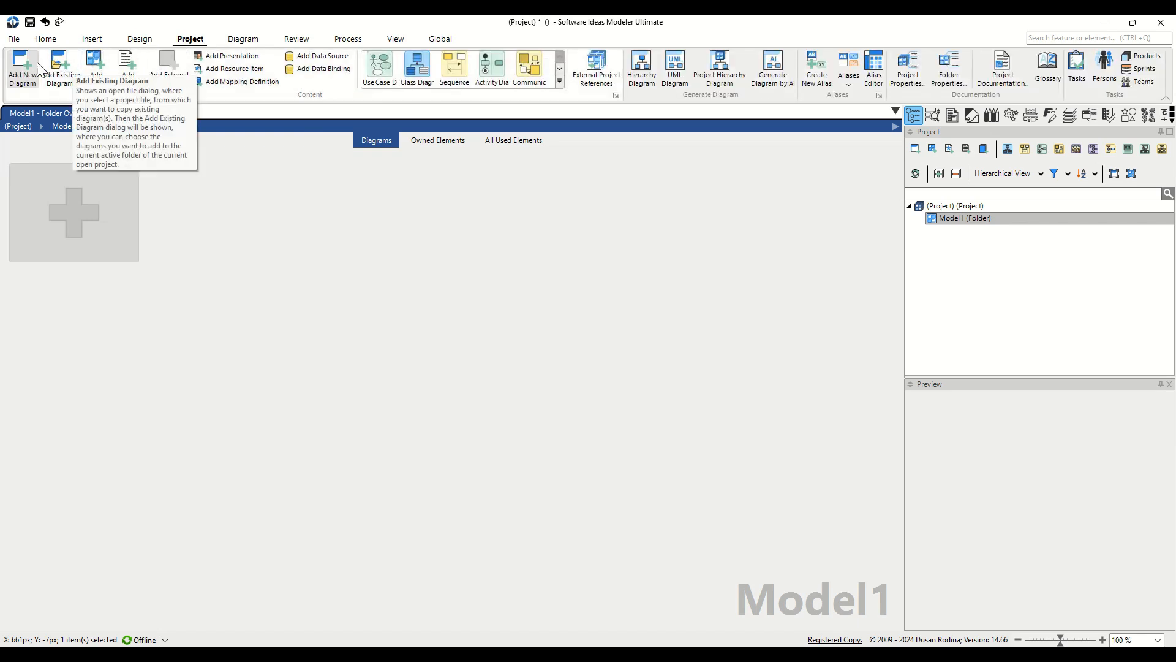
click(24, 92)
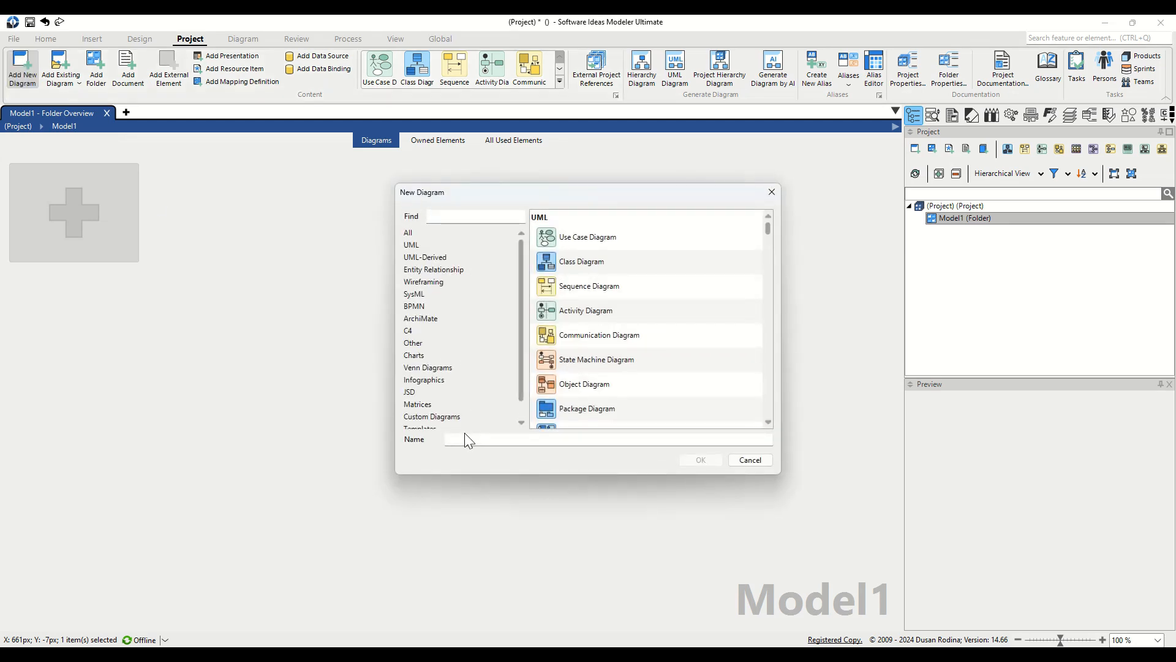
click(449, 347)
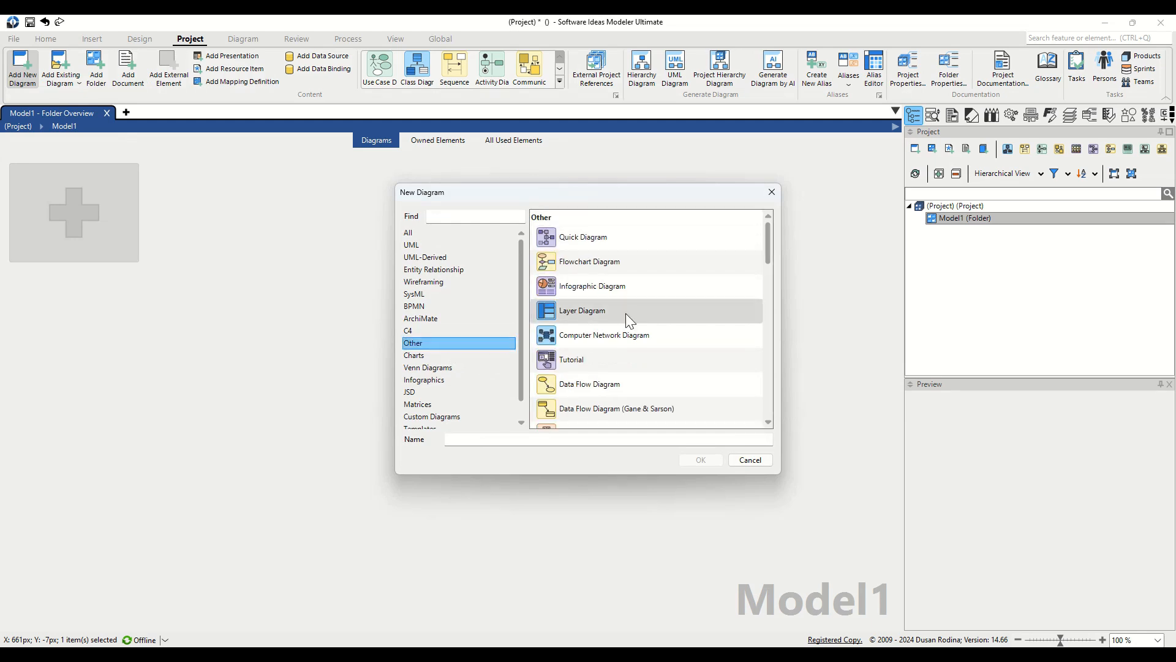
scroll(629, 321, down, 3)
scroll(629, 324, down, 5)
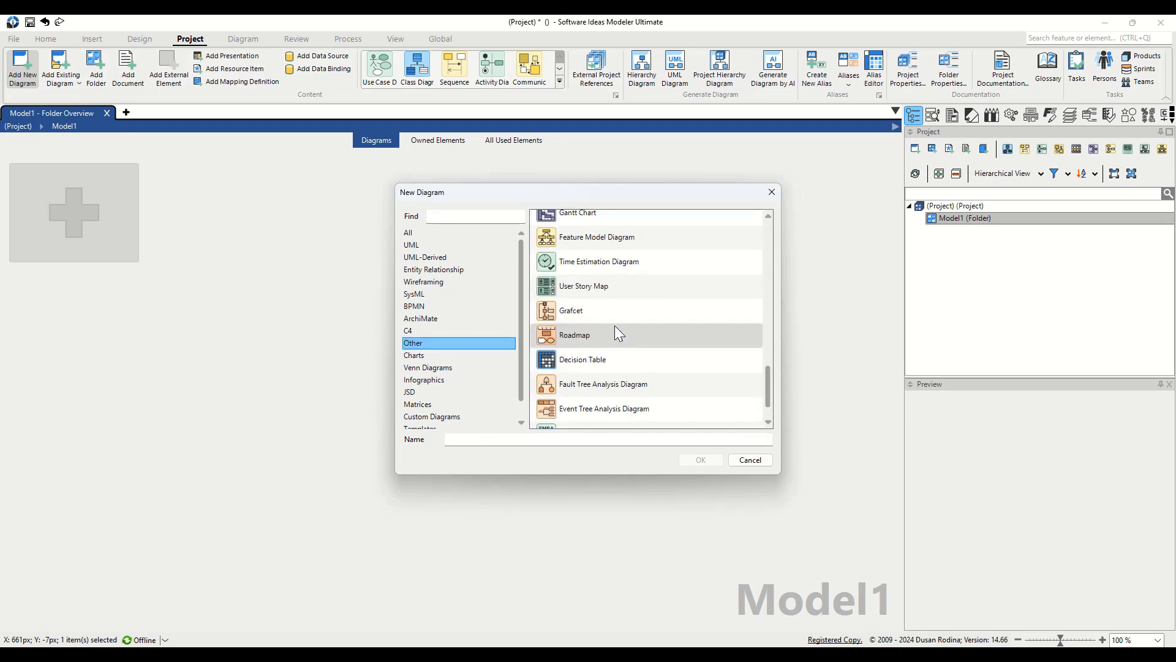
scroll(615, 326, up, 1)
click(594, 325)
click(437, 214)
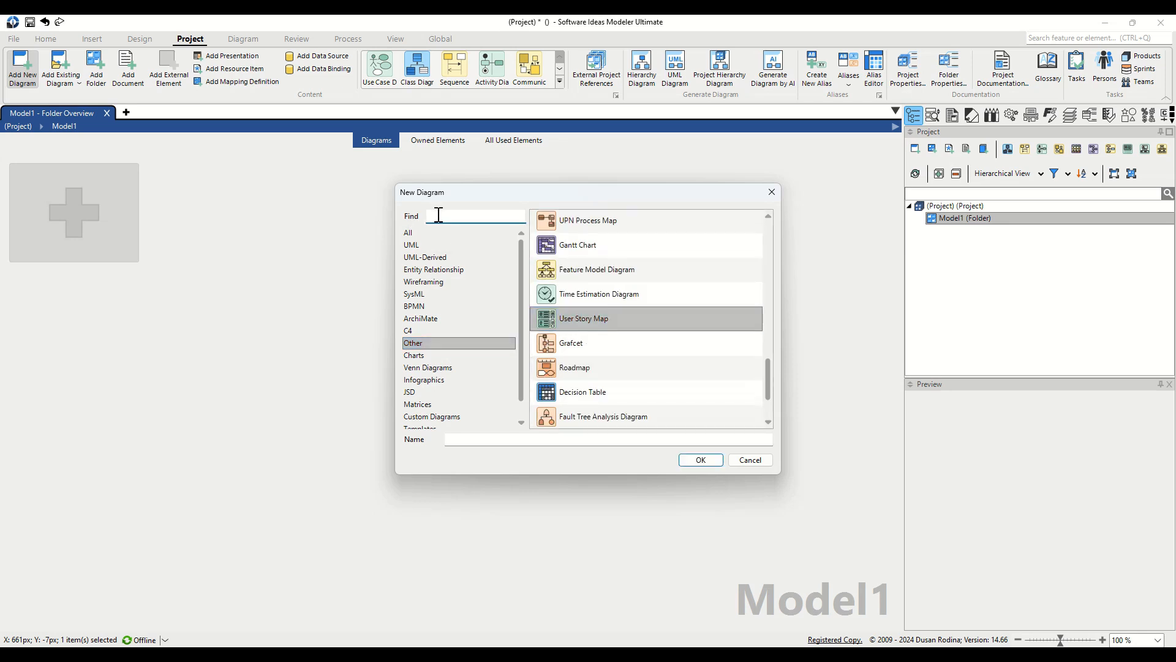
text(user)
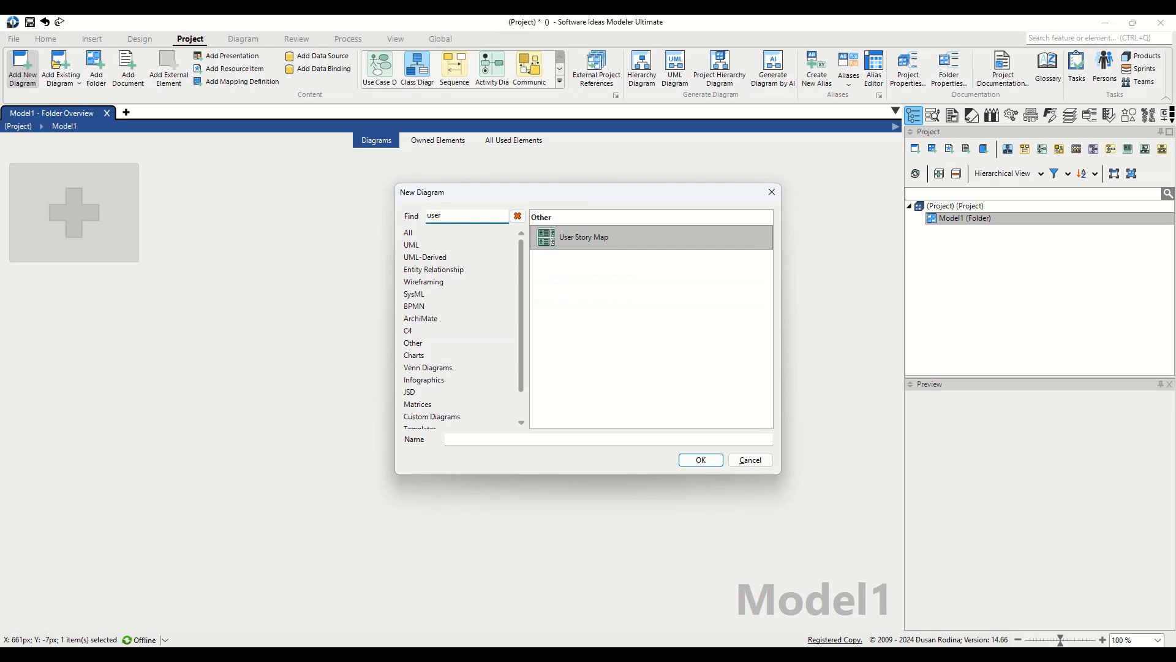
click(567, 248)
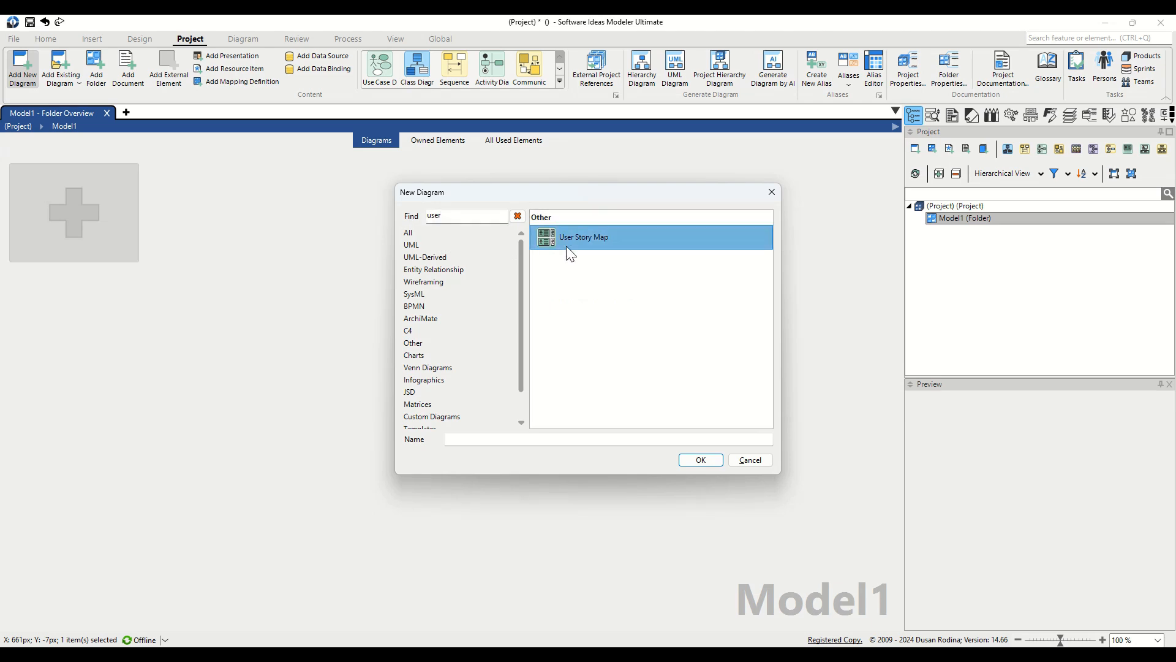
click(507, 440)
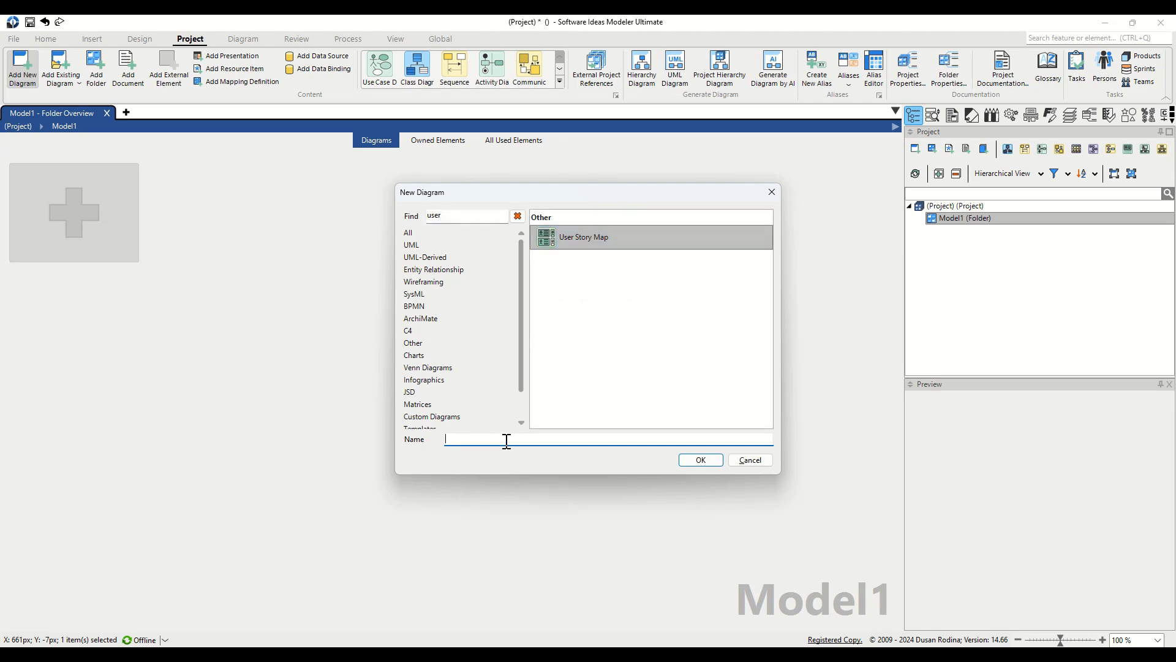
text(Hospital Management System)
click(698, 460)
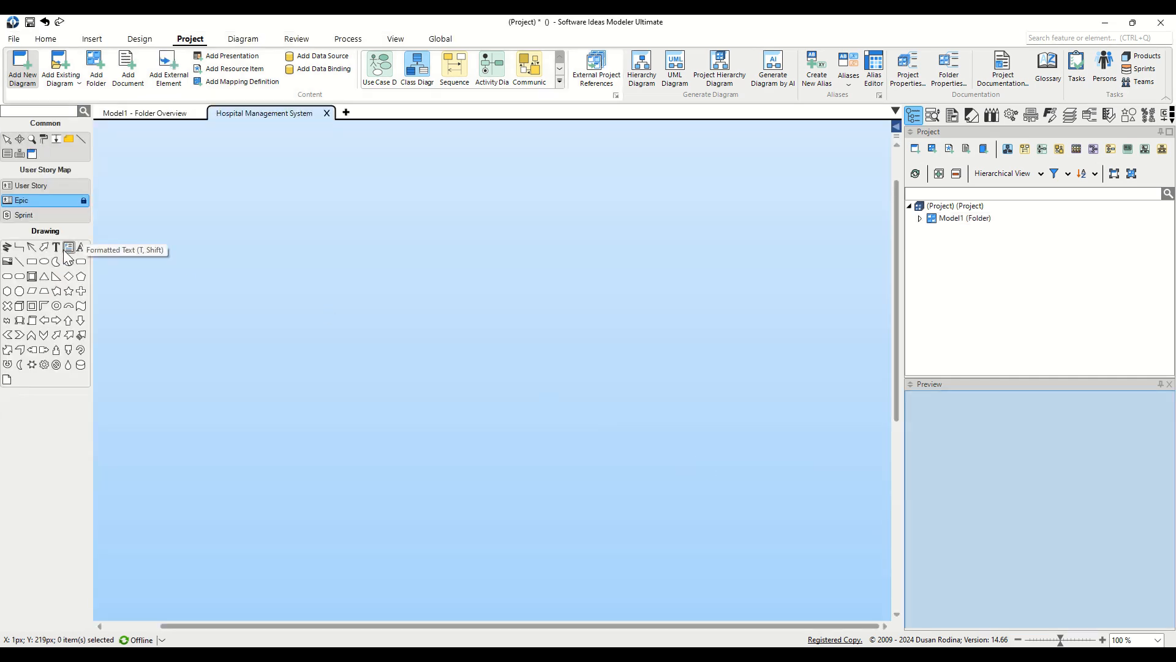
Place a first epic on the diagram and name it "Patient Admission And Managment".
double_click(49, 198)
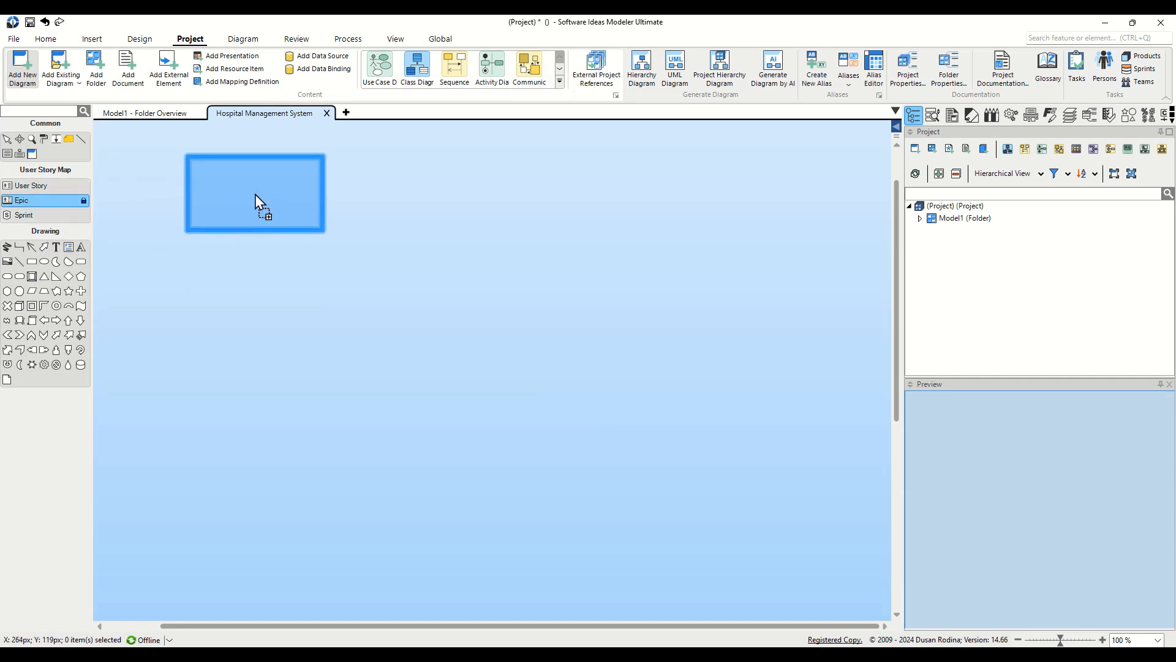
click(255, 194)
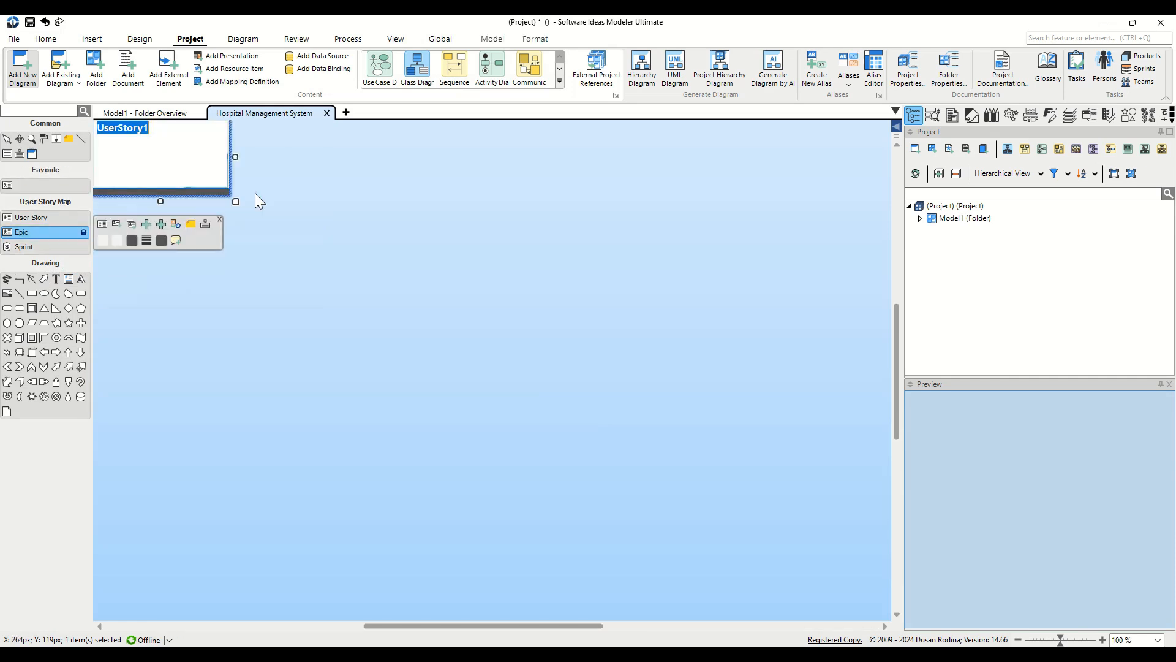
click(7, 139)
text(Patient Adm)
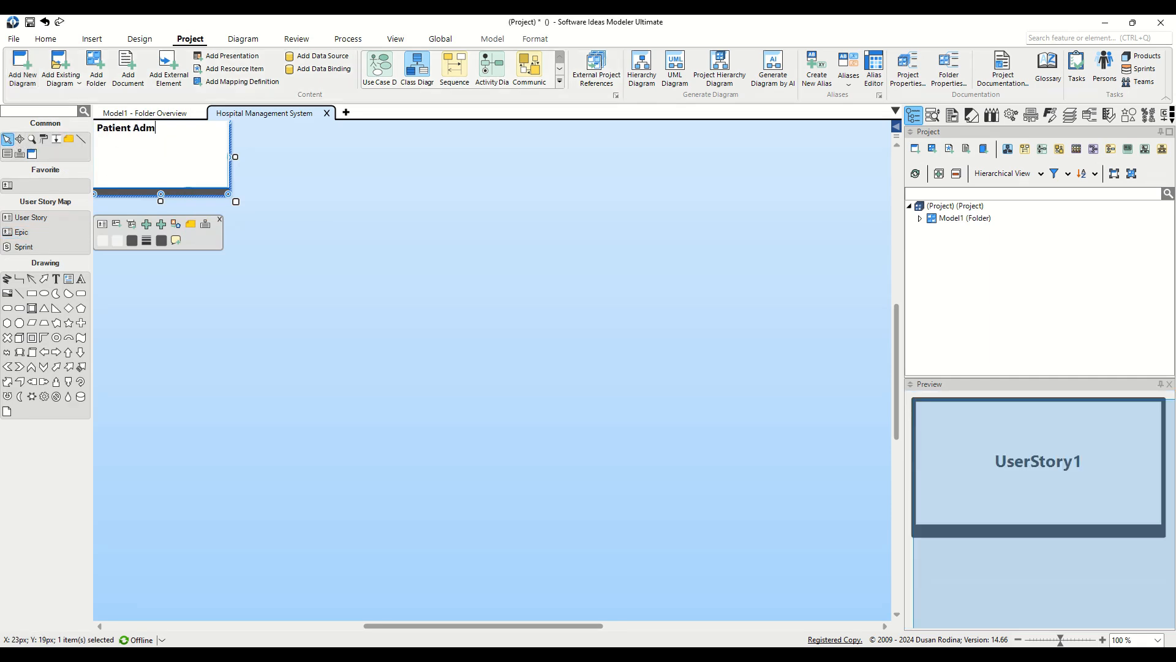
text(ission And Man)
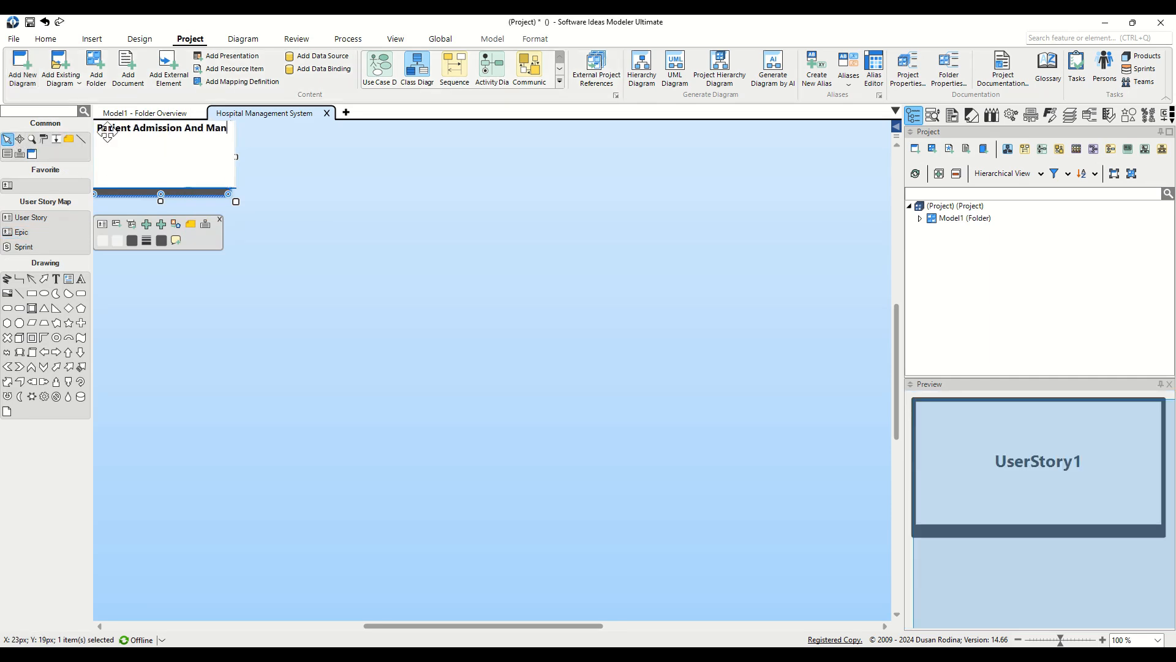
text(agment)
key(Return)
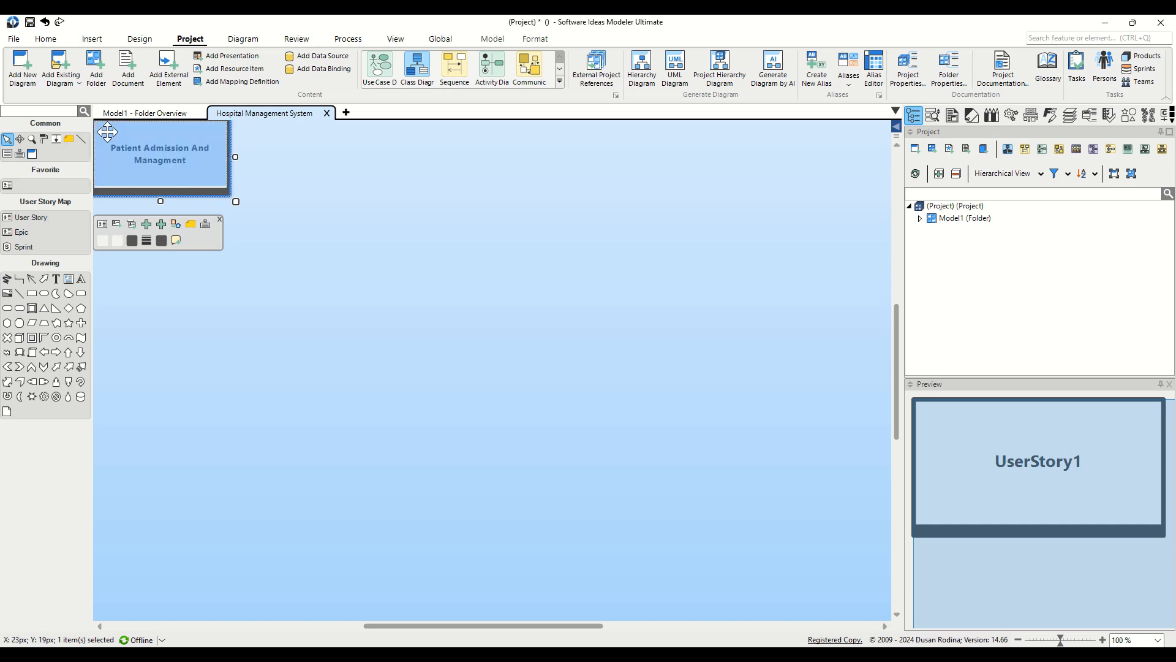
Add a second epic beside the first one and name it "Medication and Inventory Management".
drag(31, 218, 381, 201)
text(Medicatio)
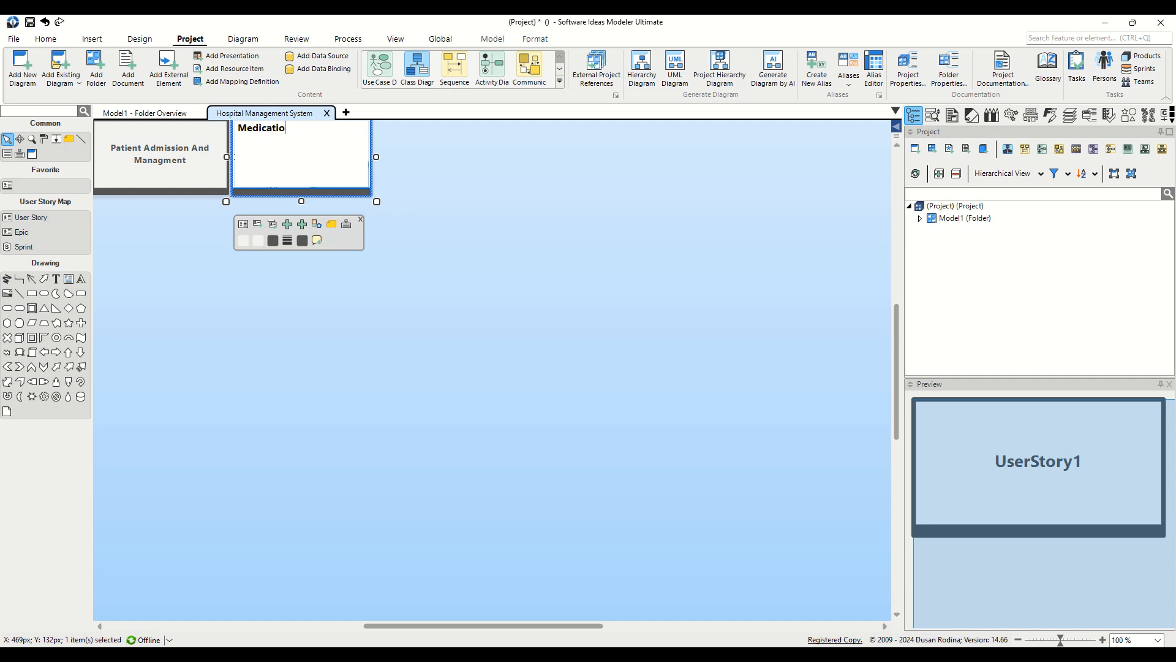
text(n and Inventory Management)
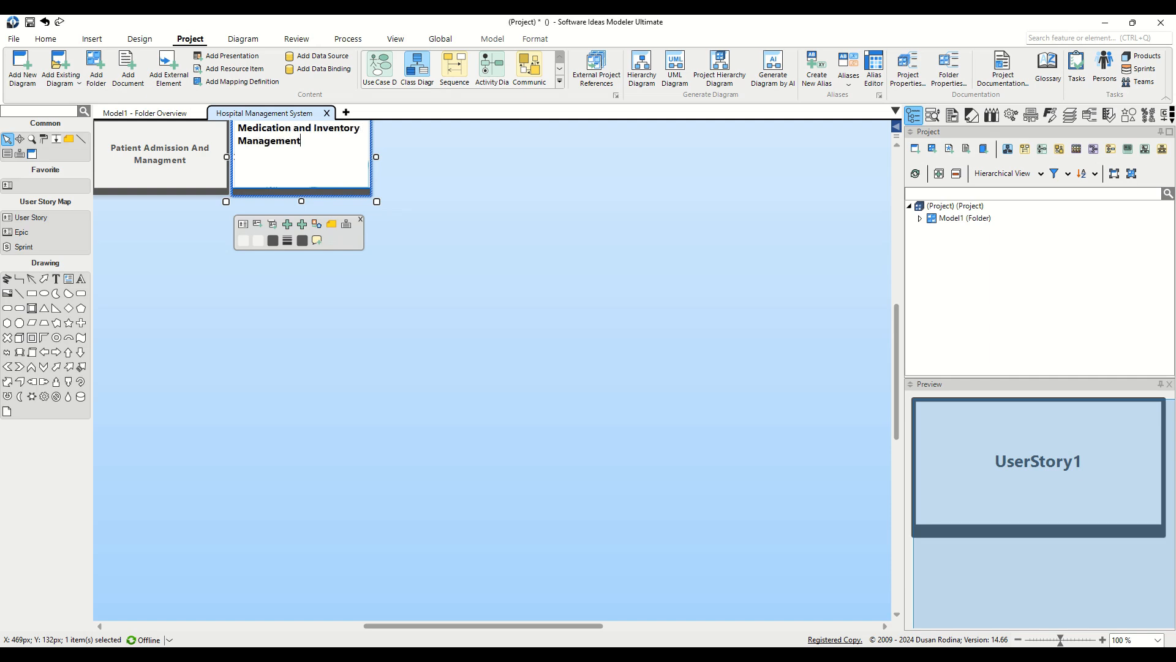
click(498, 299)
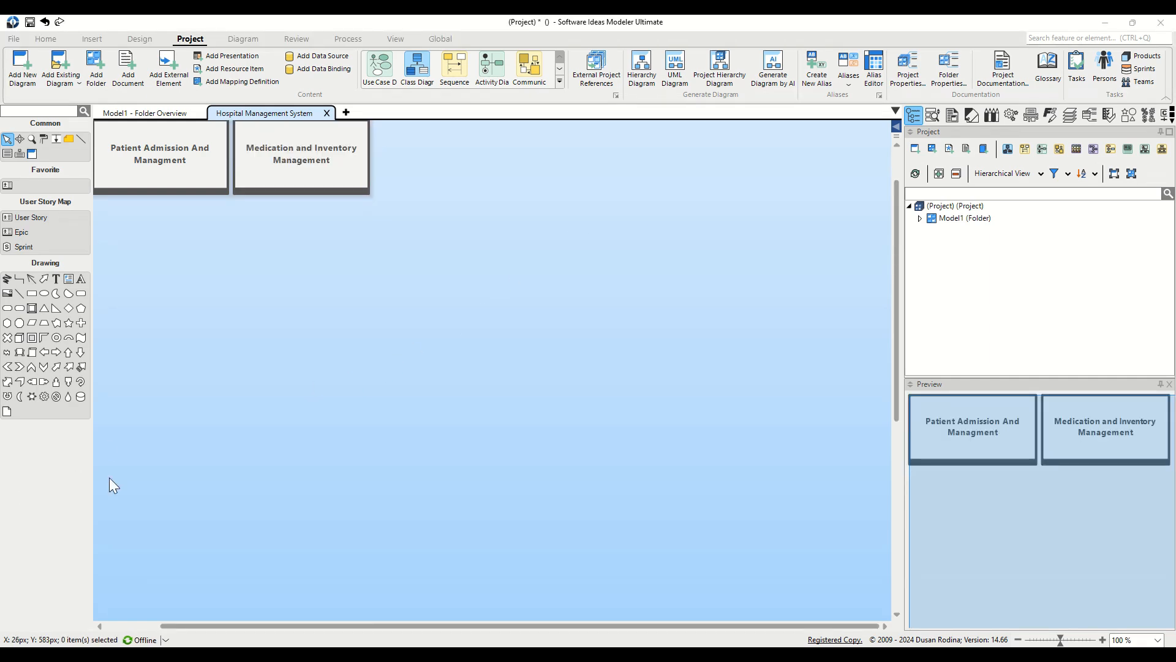
click(166, 294)
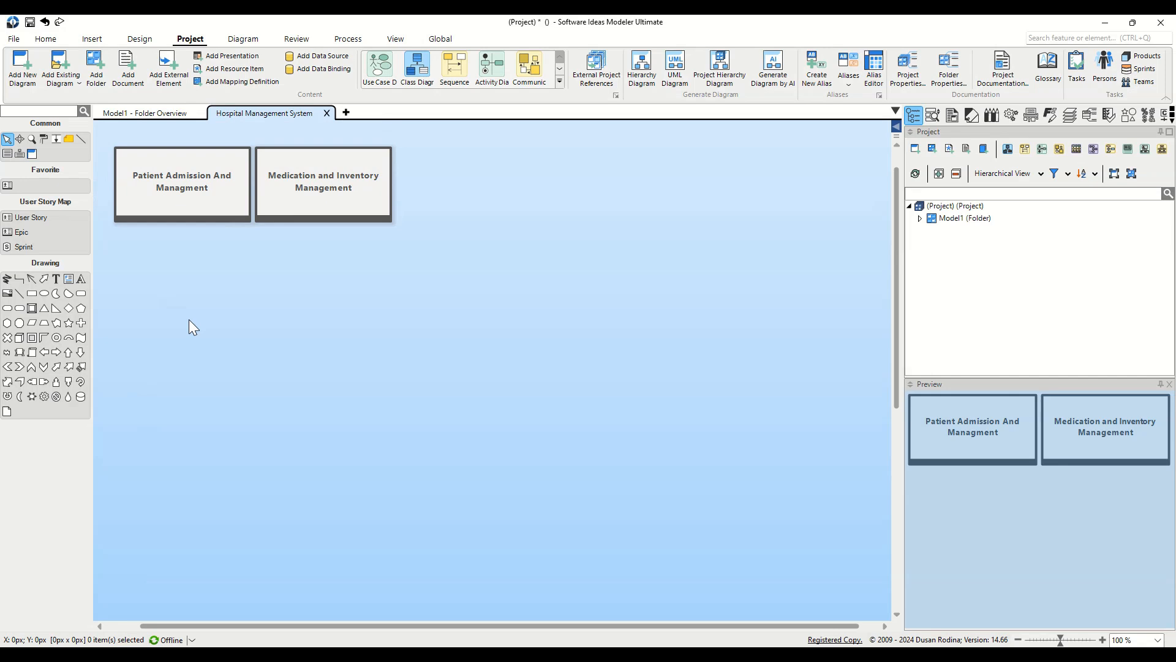
drag(189, 319, 279, 342)
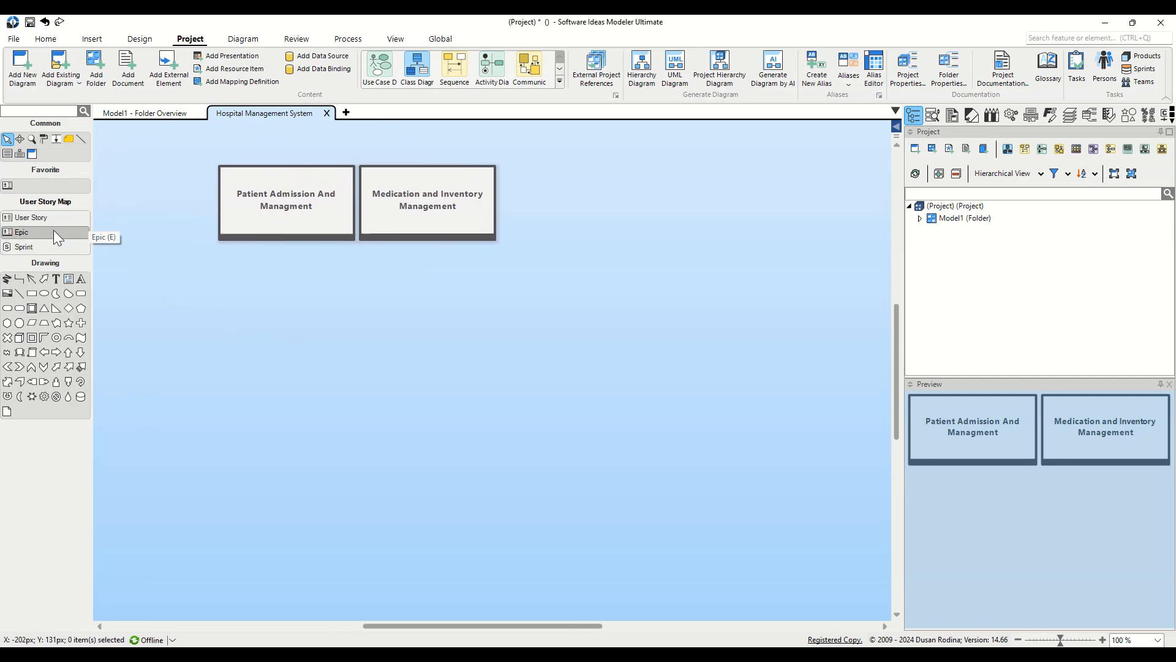
Add a user story under the Patient Admission epic, named "Register", with the role "Receptionist".
drag(24, 223, 275, 314)
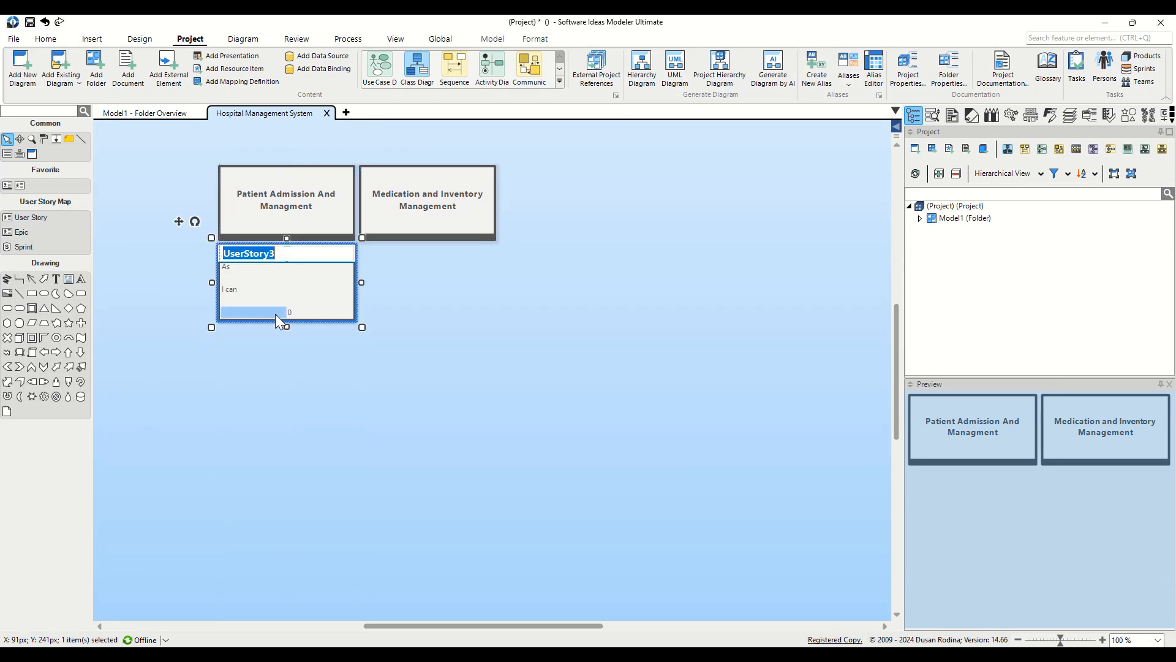
text(Register)
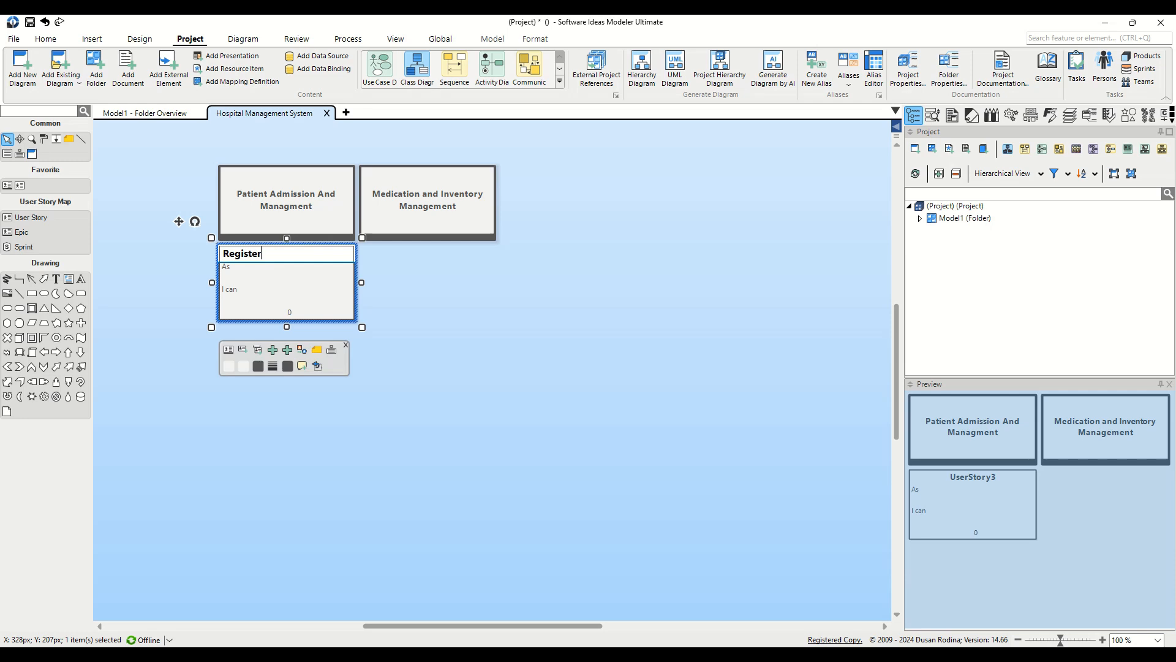
key(Tab)
text(Receptionist)
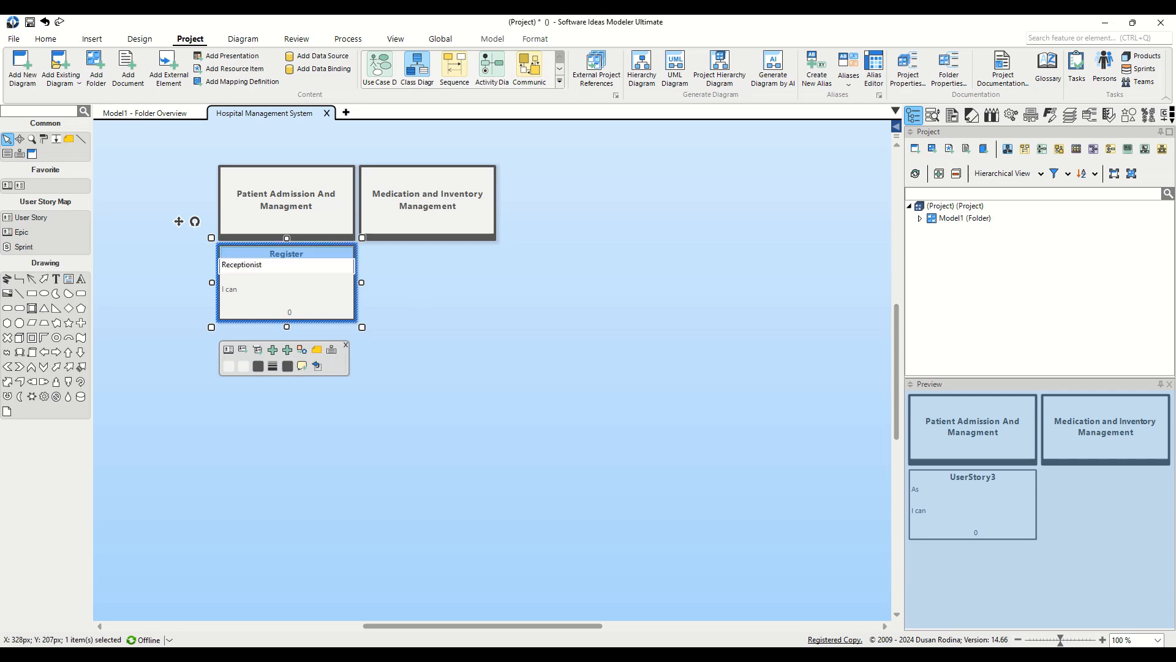
key(Tab)
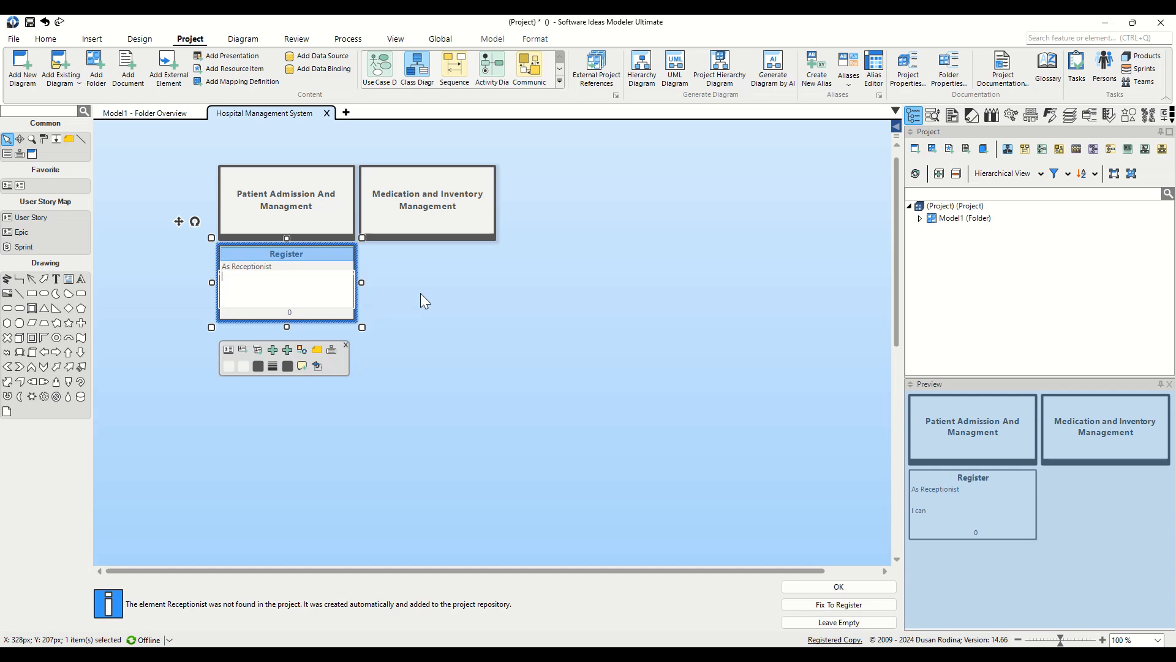
Give the Register story the goal "register a new patient" and the reason "their information is accurately captured for further processes".
text(Re)
key(BackSpace)
key(BackSpace)
text(register a new patient)
key(Return)
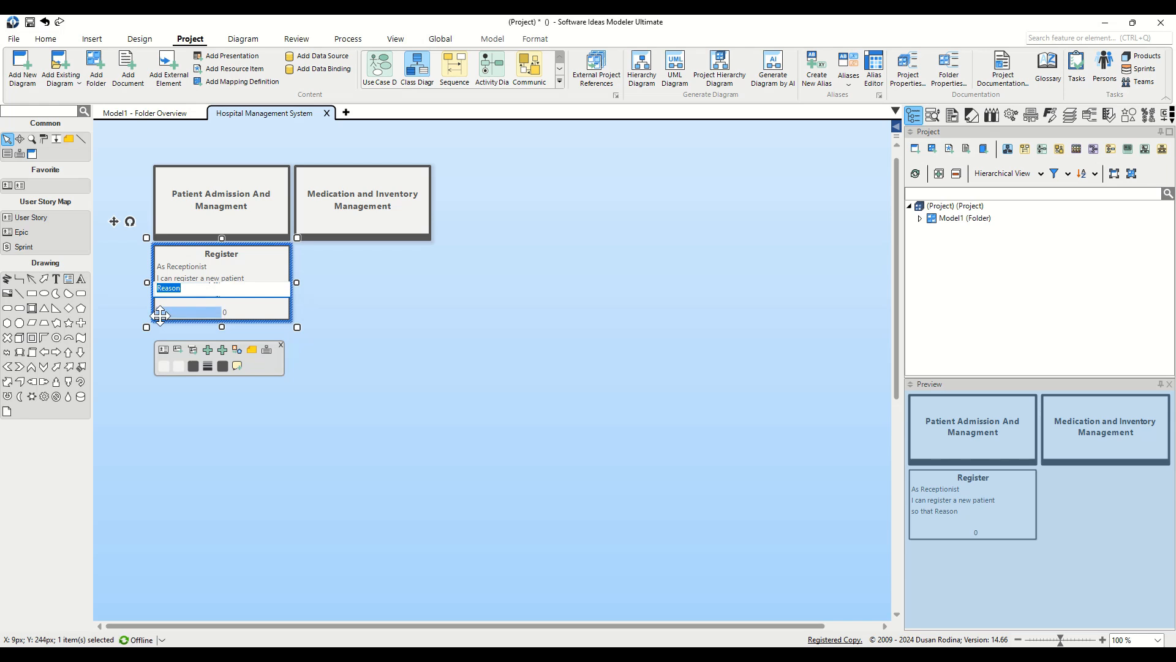
text(their information is accurately captured for f)
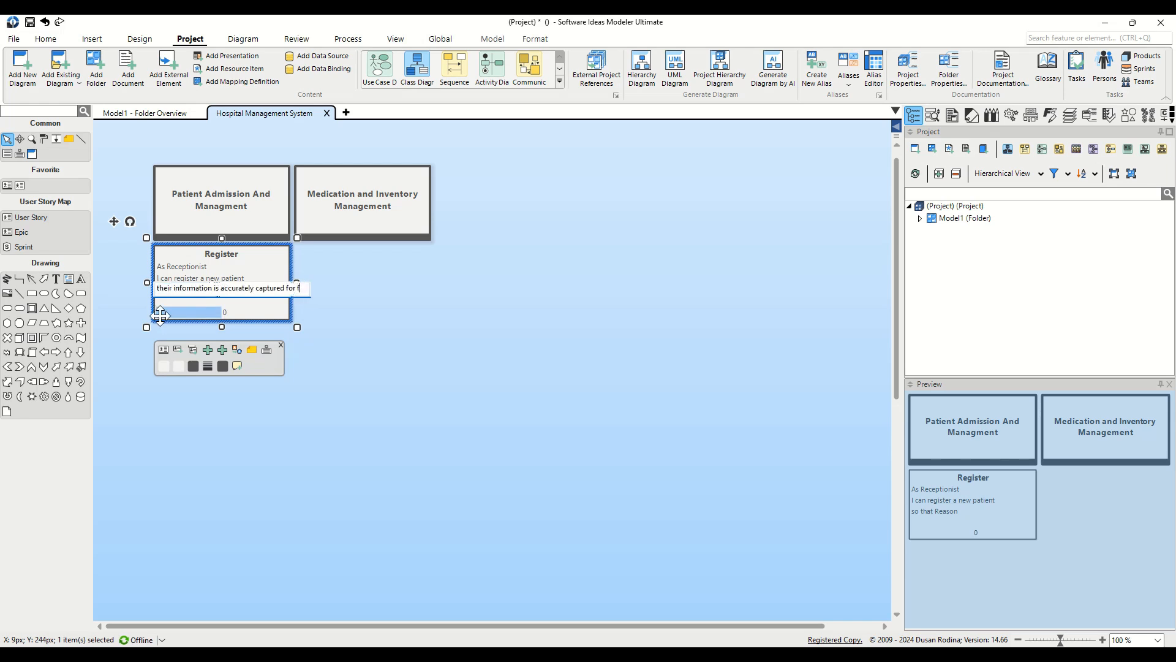
text(urther processes)
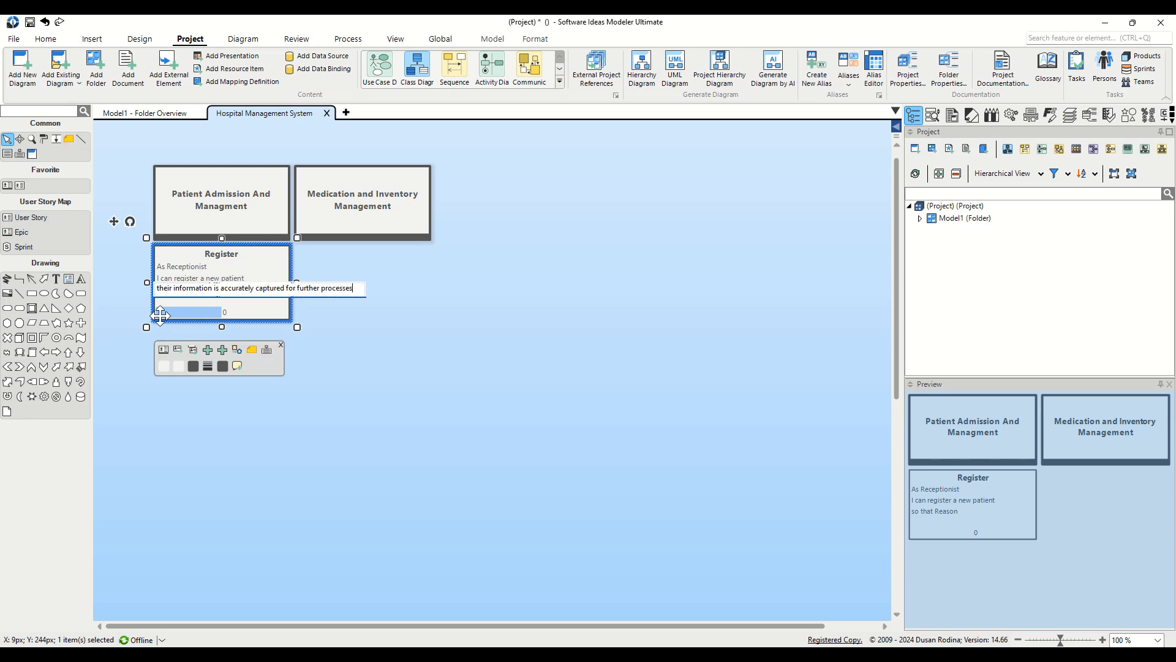
key(Return)
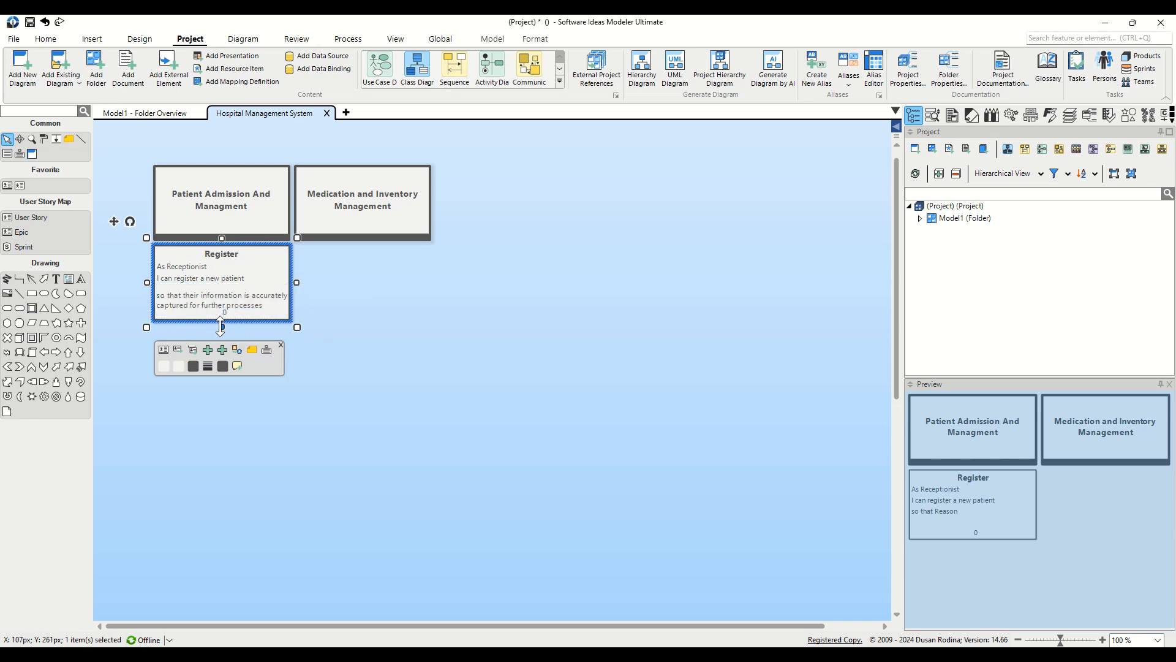
Make the Register card slightly taller and add another user story below it.
drag(221, 327, 221, 338)
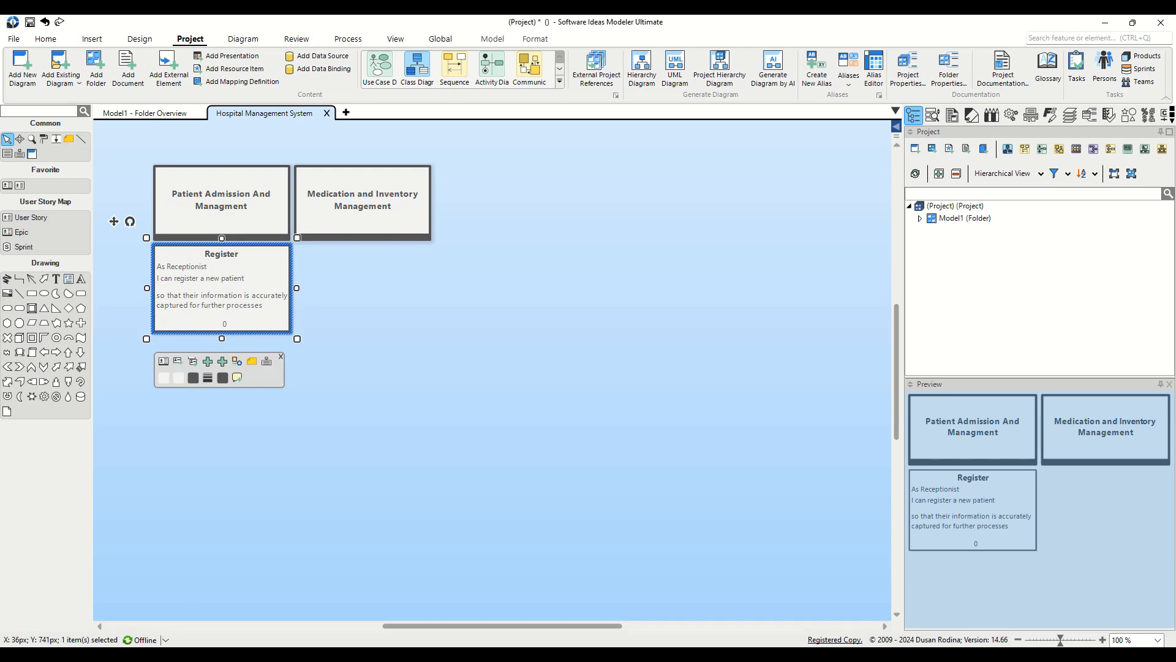
drag(31, 218, 220, 414)
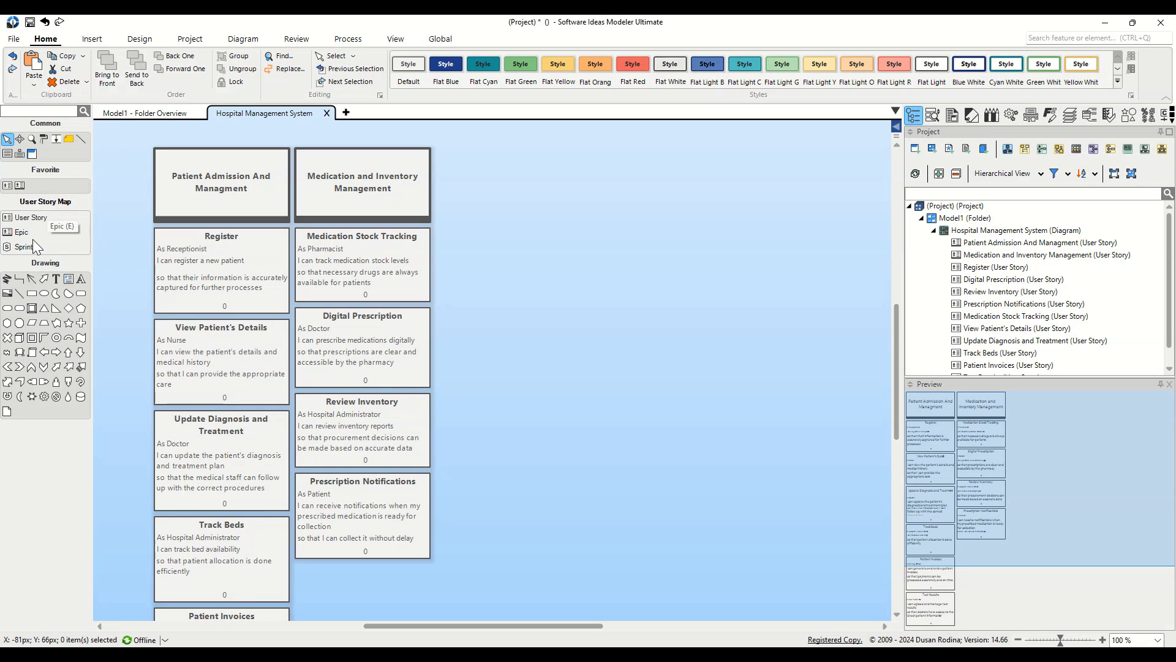
Add three sprints, Sprint1, Sprint2 and Sprint3, stacked vertically beside the epic columns.
drag(32, 240, 111, 281)
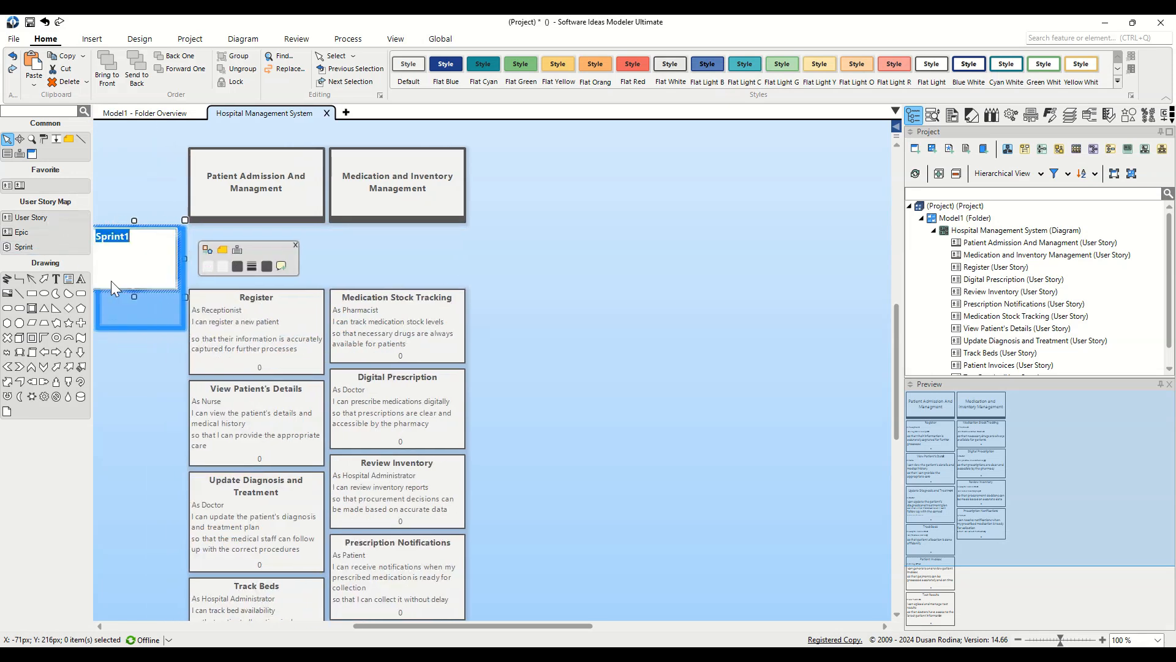
click(135, 348)
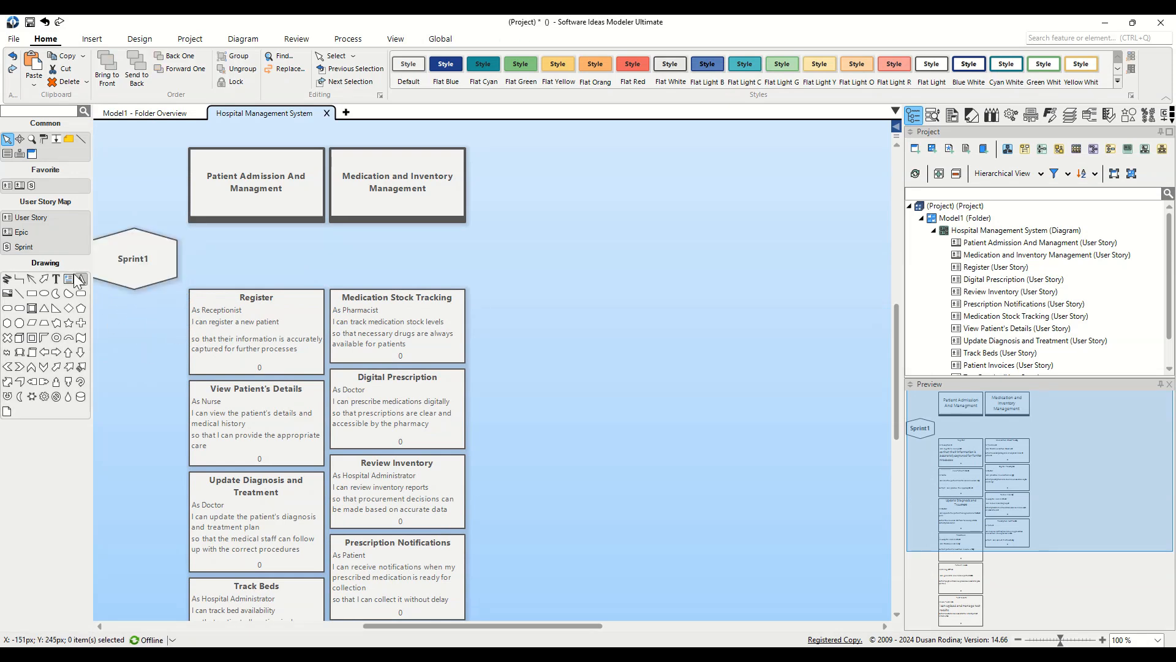
drag(42, 244, 136, 320)
drag(49, 253, 141, 404)
click(332, 333)
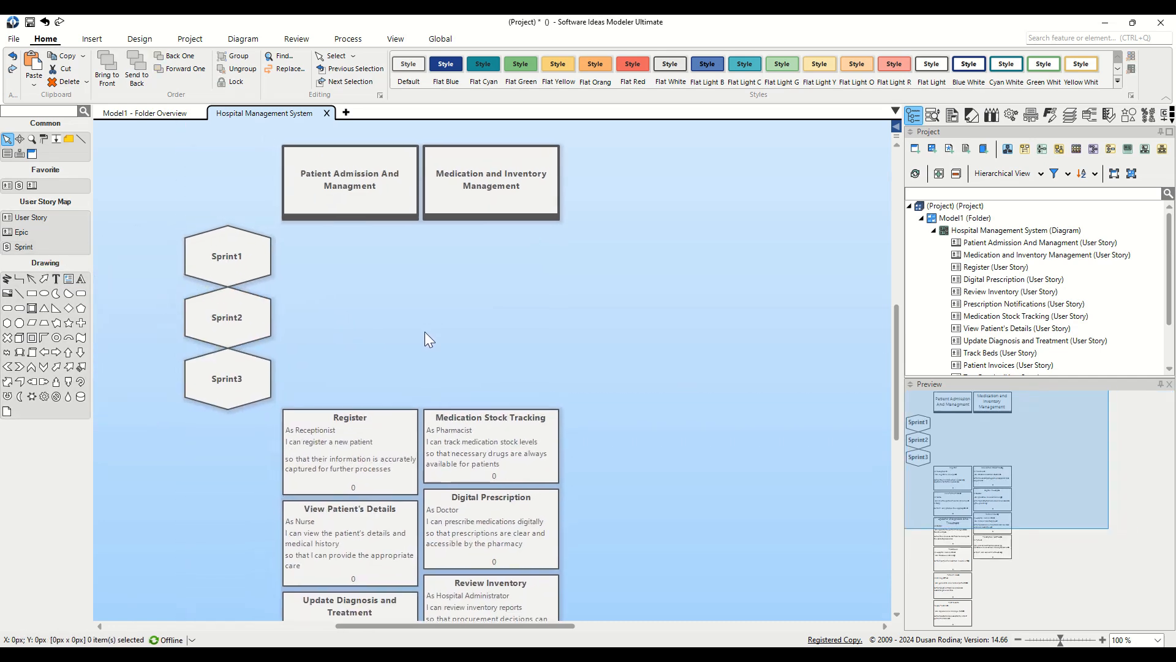
drag(424, 332, 408, 338)
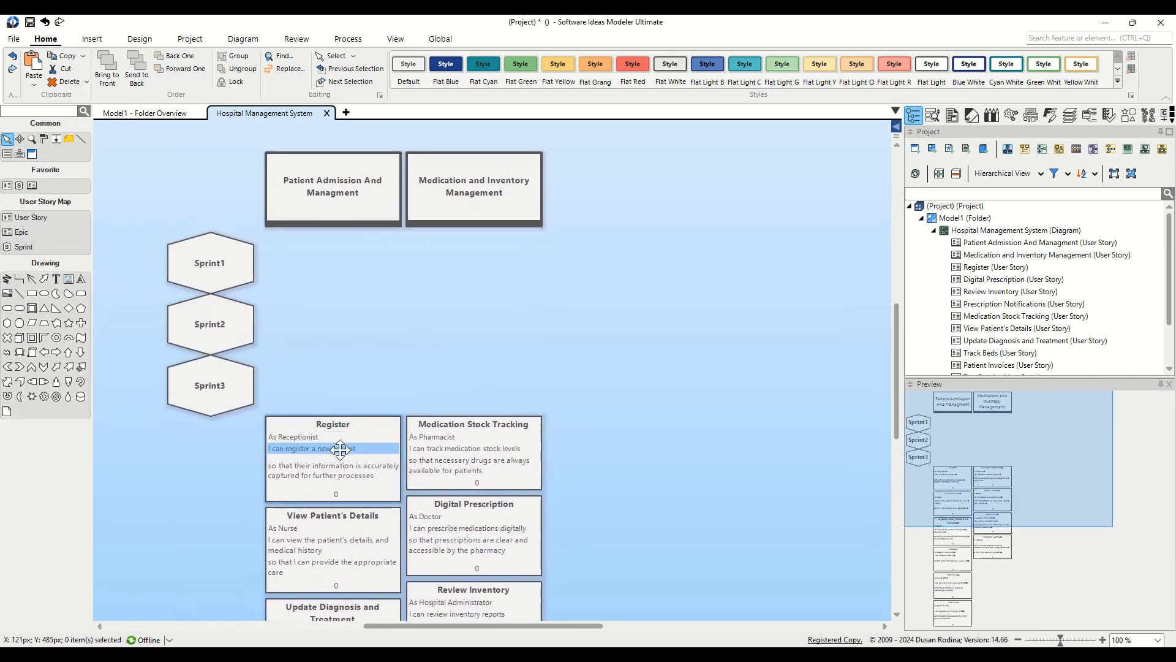
Move the six Patient Admission stories from Register to Test Results into the sprint rows, two each in Sprint1, Sprint2 and Sprint3.
drag(358, 431, 357, 265)
drag(336, 470, 341, 315)
scroll(340, 325, down, 3)
drag(323, 446, 323, 330)
drag(320, 487, 321, 423)
drag(324, 582, 323, 521)
scroll(435, 491, down, 3)
drag(324, 454, 323, 407)
Move the Medication Stock Tracking story up into the Sprint1 row under its epic.
scroll(484, 591, up, 3)
drag(488, 596, 494, 178)
Assign Digital Prescription to Sprint1, Review Inventory to Sprint2 and Prescription Notifications to Sprint3.
scroll(494, 183, down, 4)
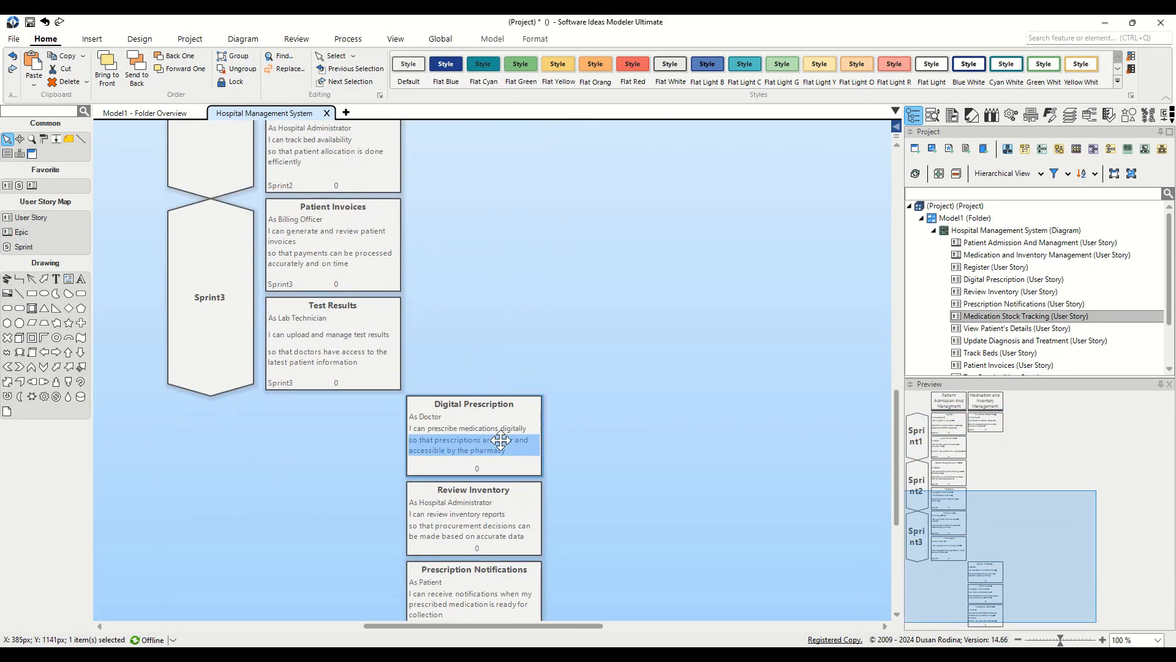
click(458, 469)
click(457, 470)
text(Spr)
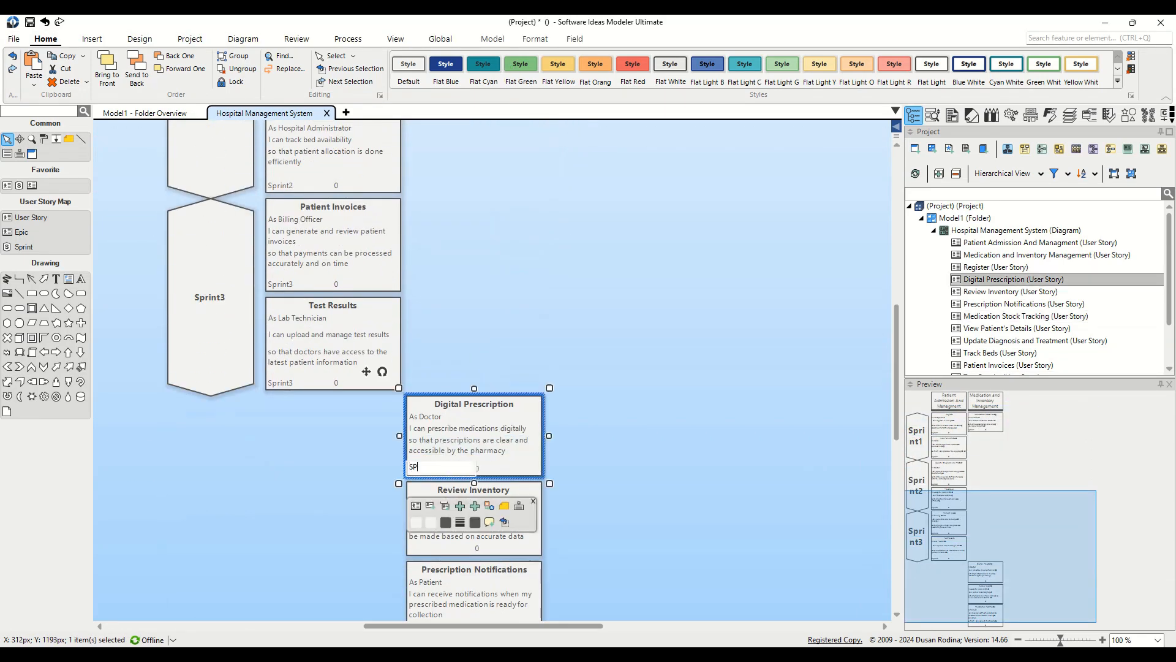
text(int3)
key(Return)
Enlarge the project tree area, switch it to the Element List view and expand the project node.
scroll(468, 460, up, 9)
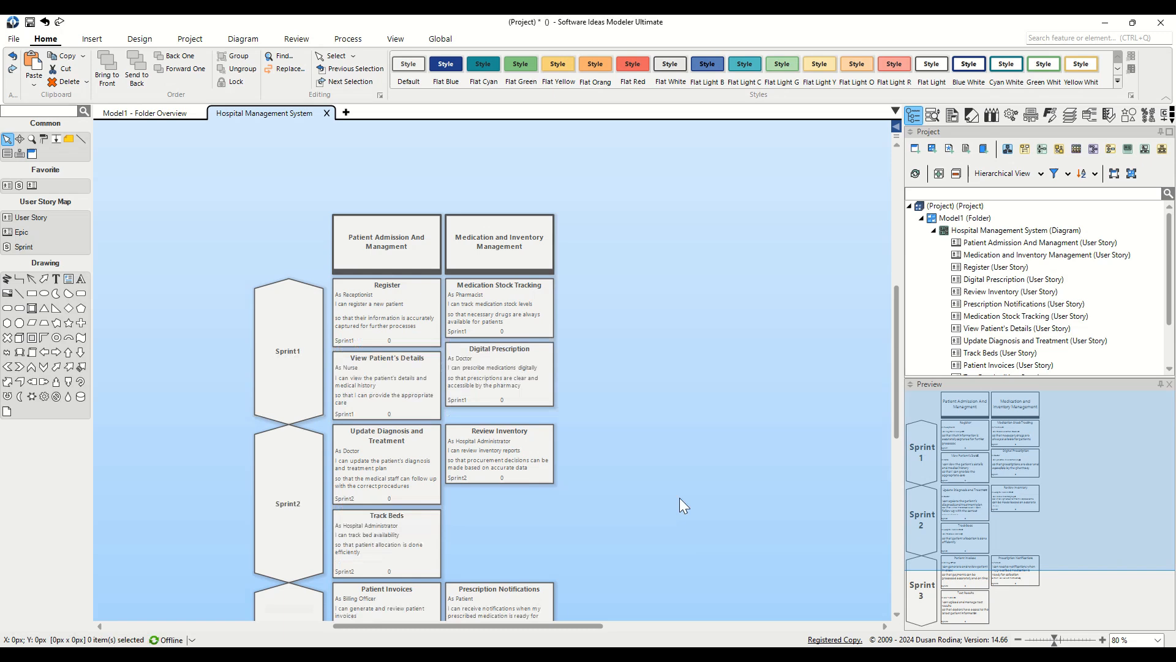
scroll(679, 497, down, 1)
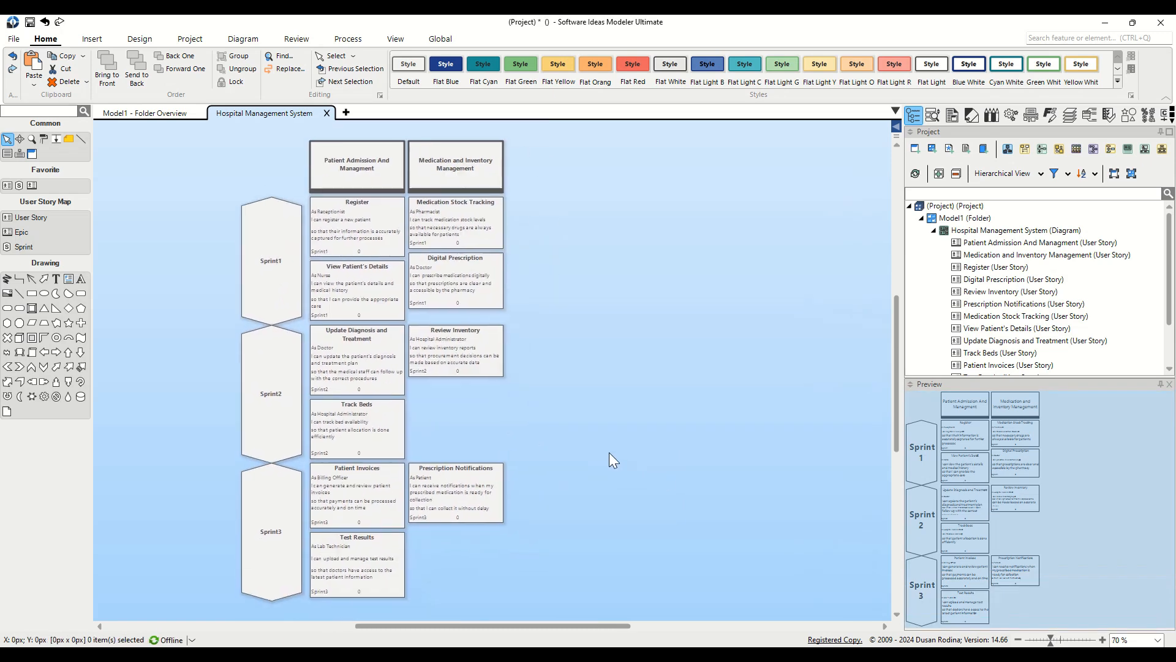
scroll(605, 454, up, 1)
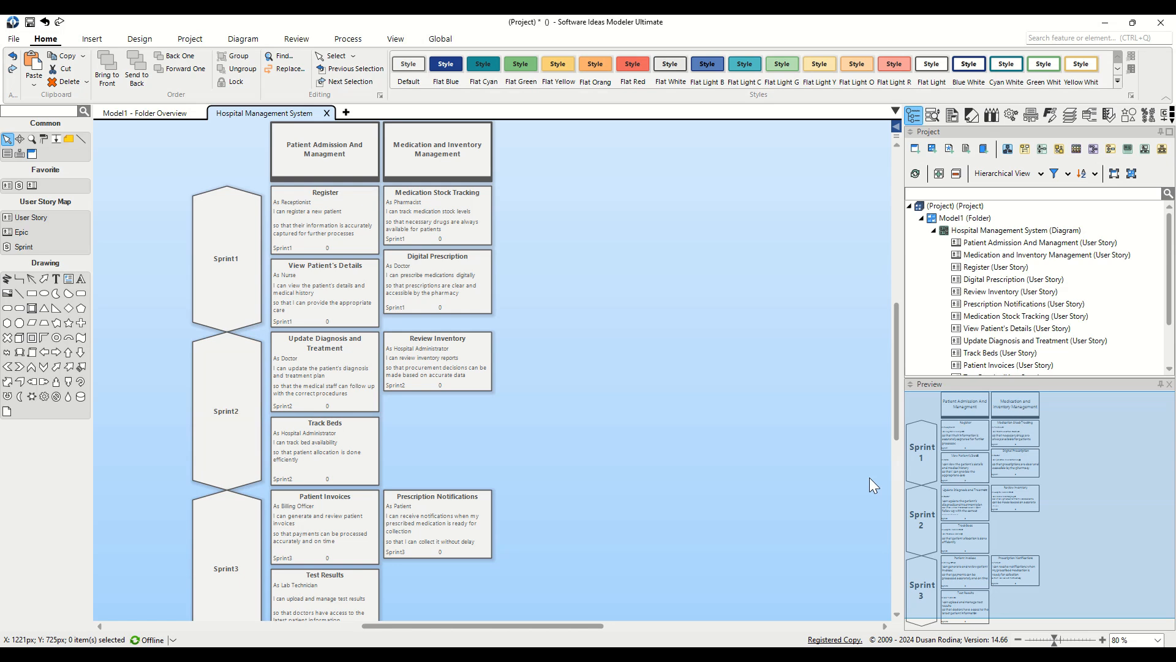
drag(980, 380, 980, 448)
click(985, 171)
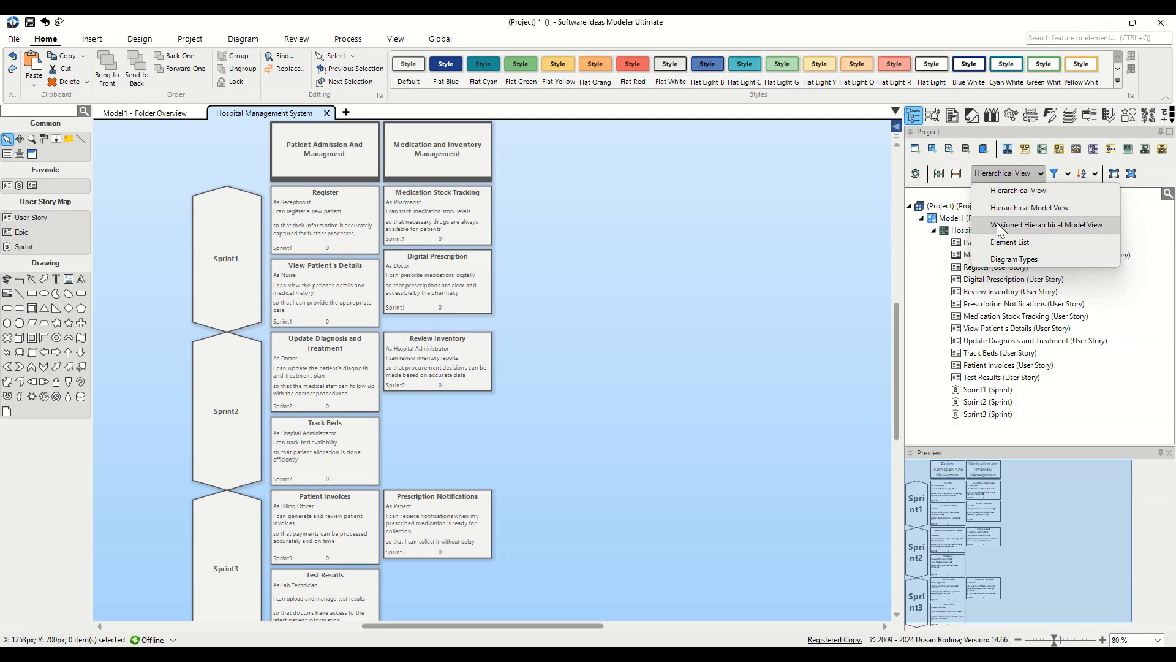
click(1002, 244)
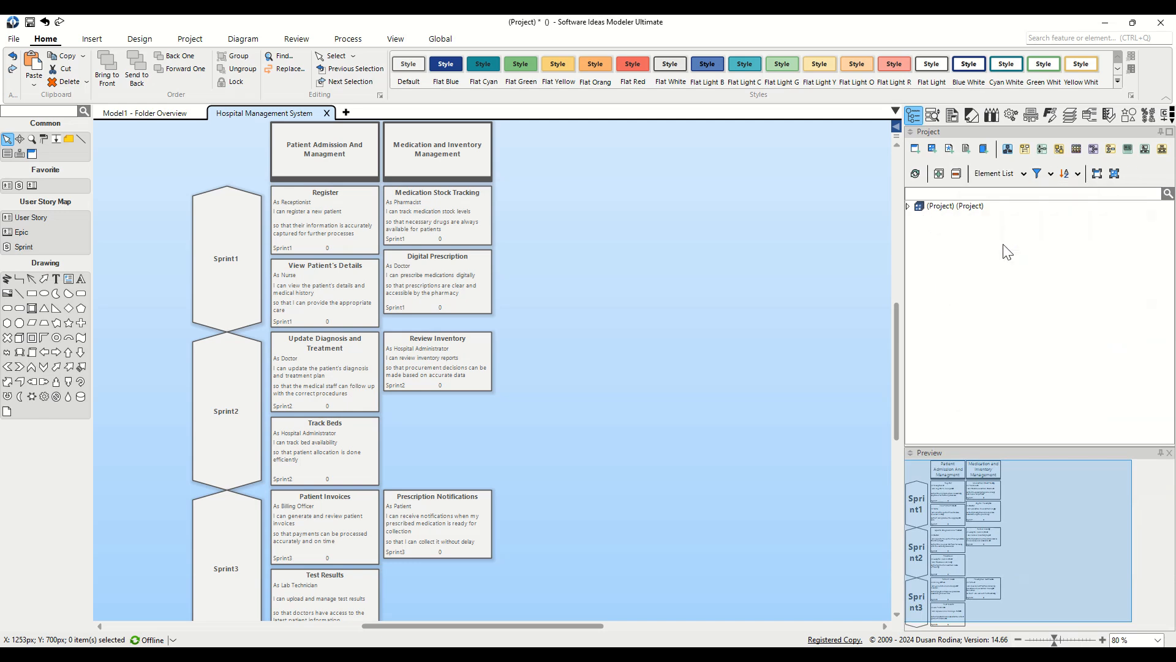
click(909, 206)
click(913, 208)
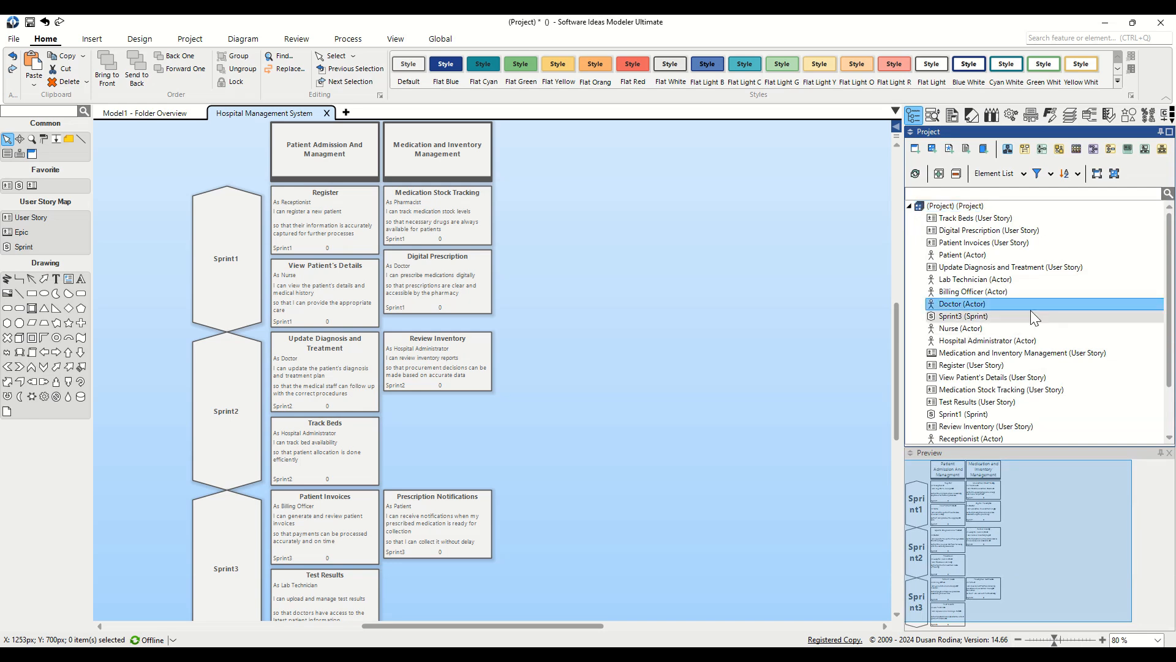
Rename the Doctor actor in the project's element list as Hospital Doctor.
right_click(1014, 308)
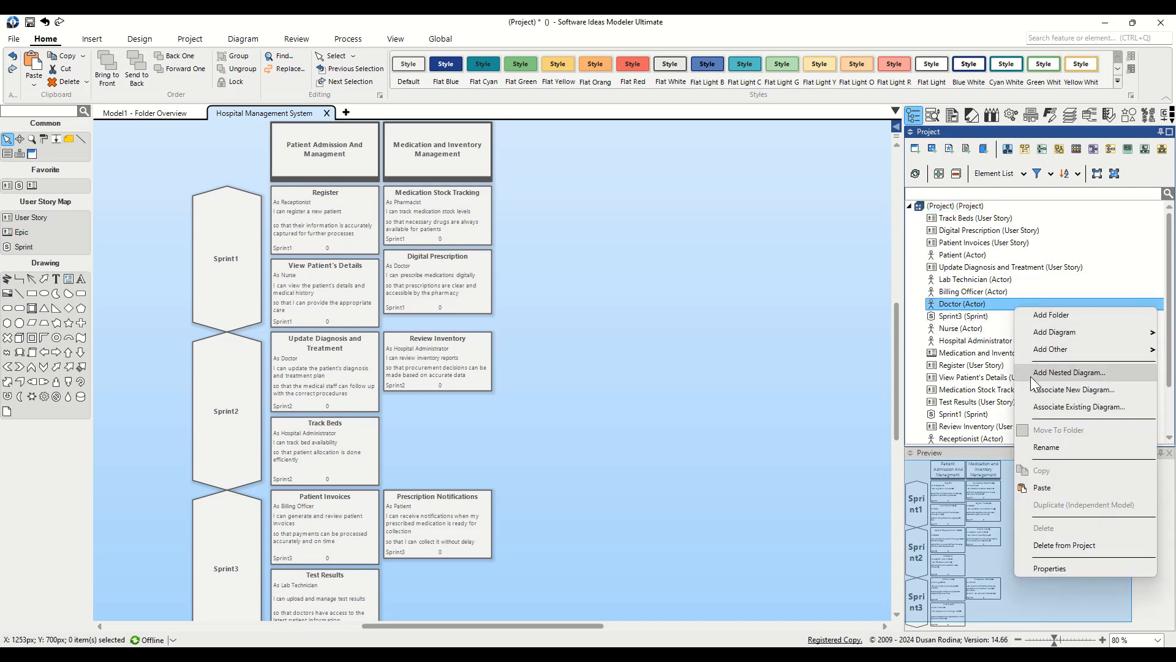
click(1041, 451)
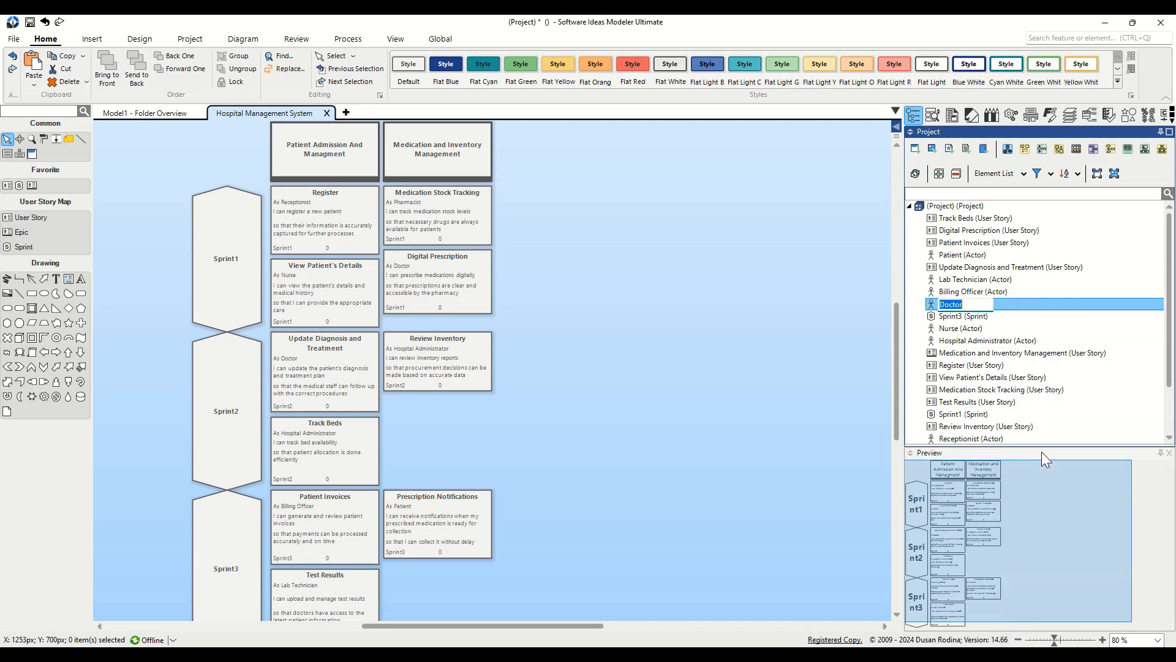
key(Home)
text(Hospital)
key(Return)
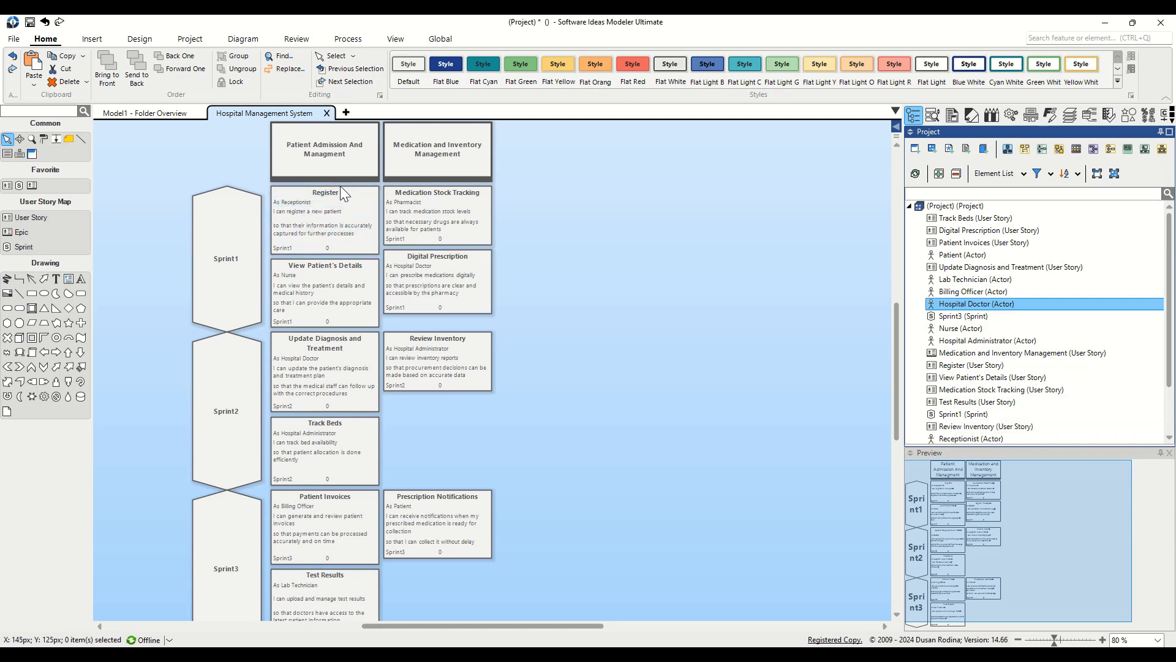
Check the actor role on the Update Diagnosis and Treatment and Digital Prescription cards, and review the whole story map.
click(329, 358)
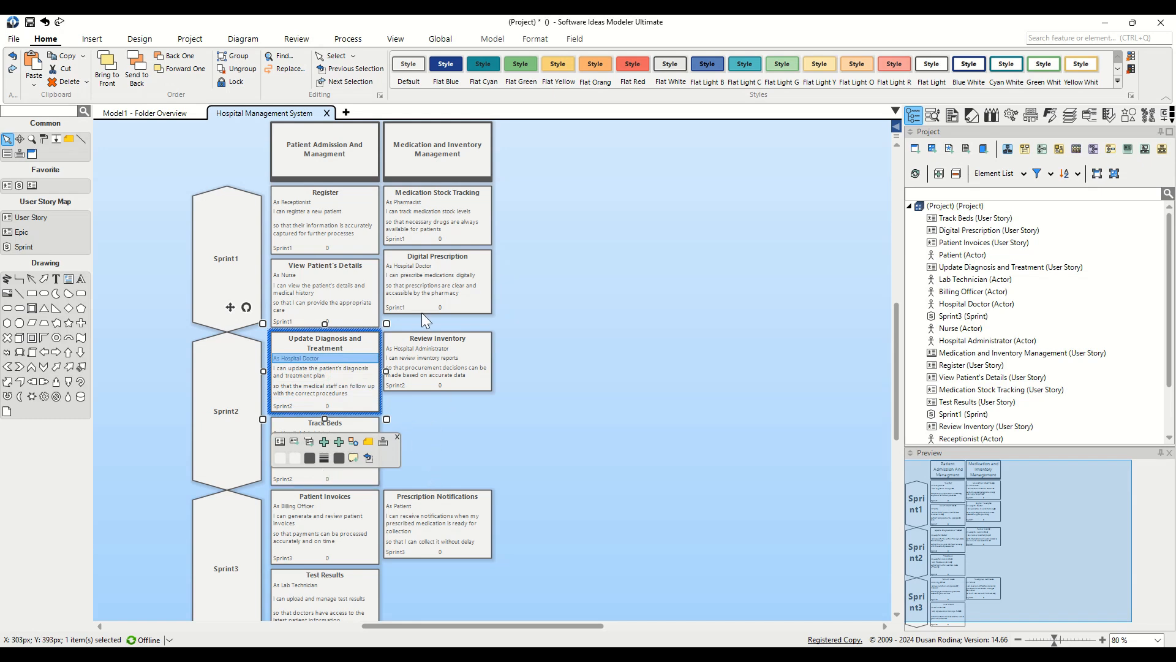
click(423, 260)
click(694, 364)
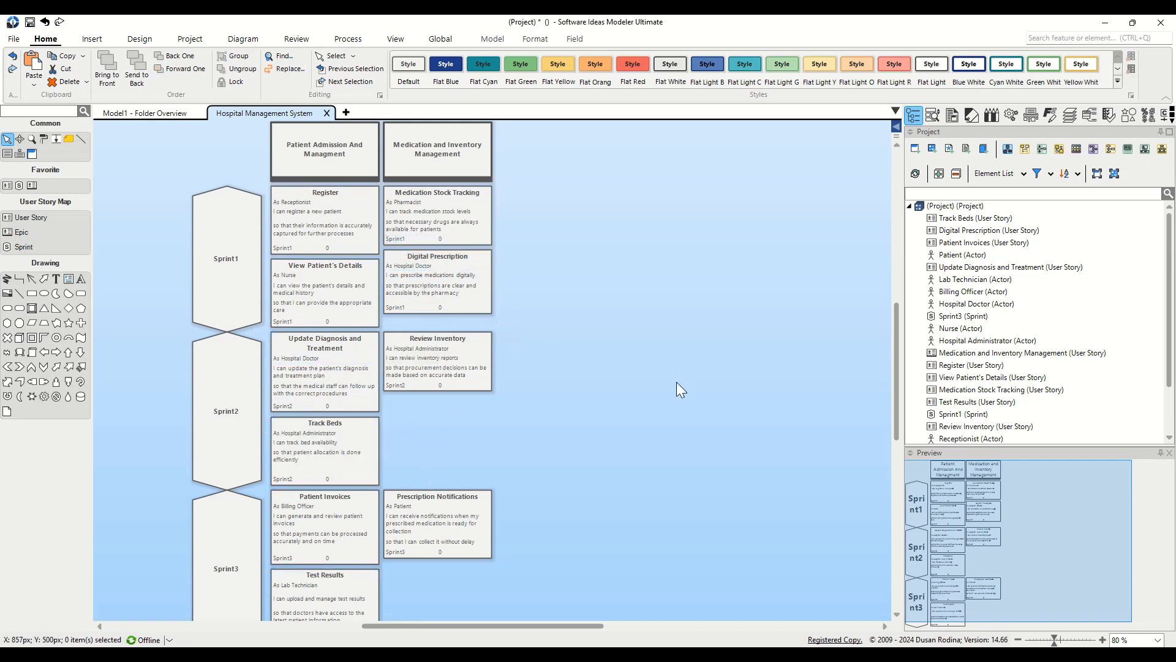
scroll(584, 456, down, 5)
scroll(585, 456, up, 5)
scroll(566, 450, down, 1)
drag(897, 342, 898, 352)
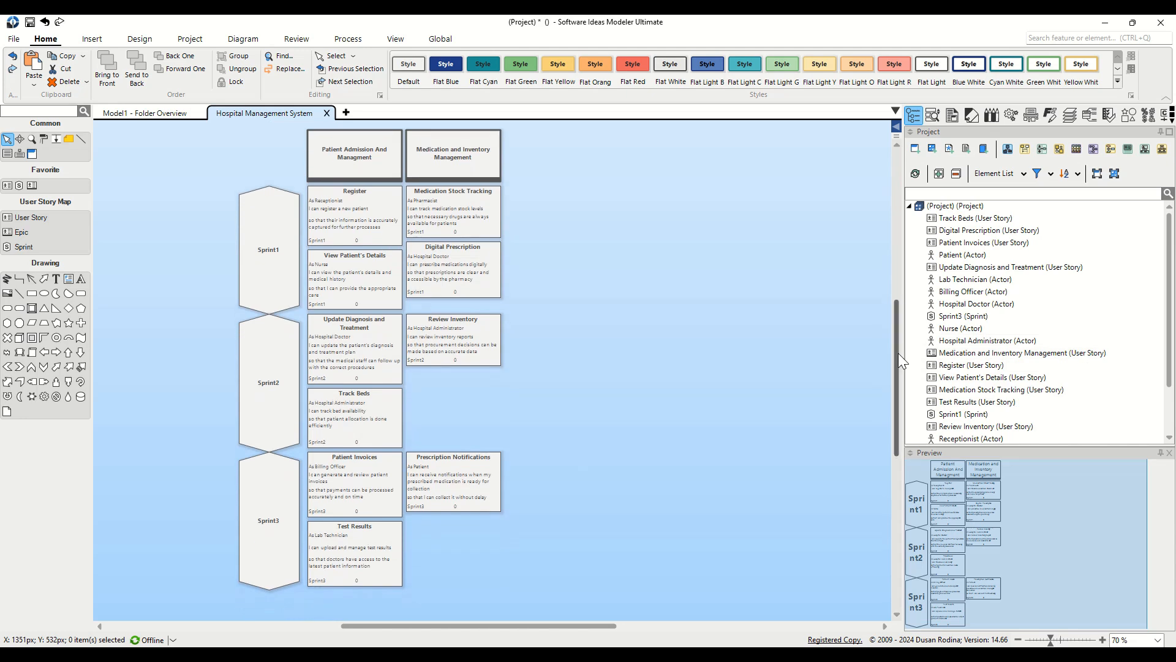